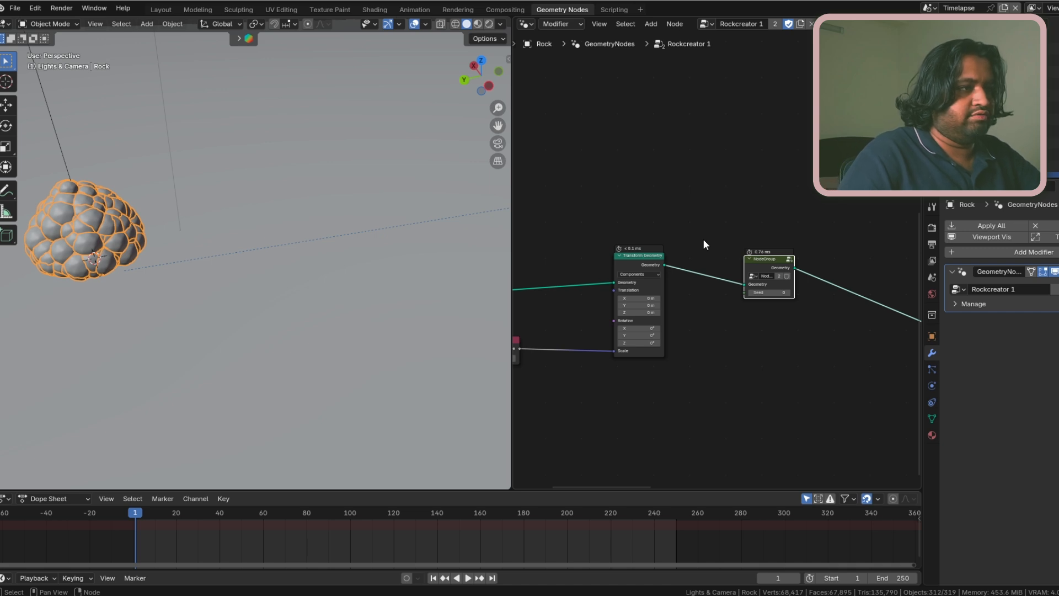
Set the Value node that feeds the Transform Geometry scale to 1 and inspect the whole rock.
scroll(706, 248, "down", 2)
middle_click_drag(710, 260, 790, 311)
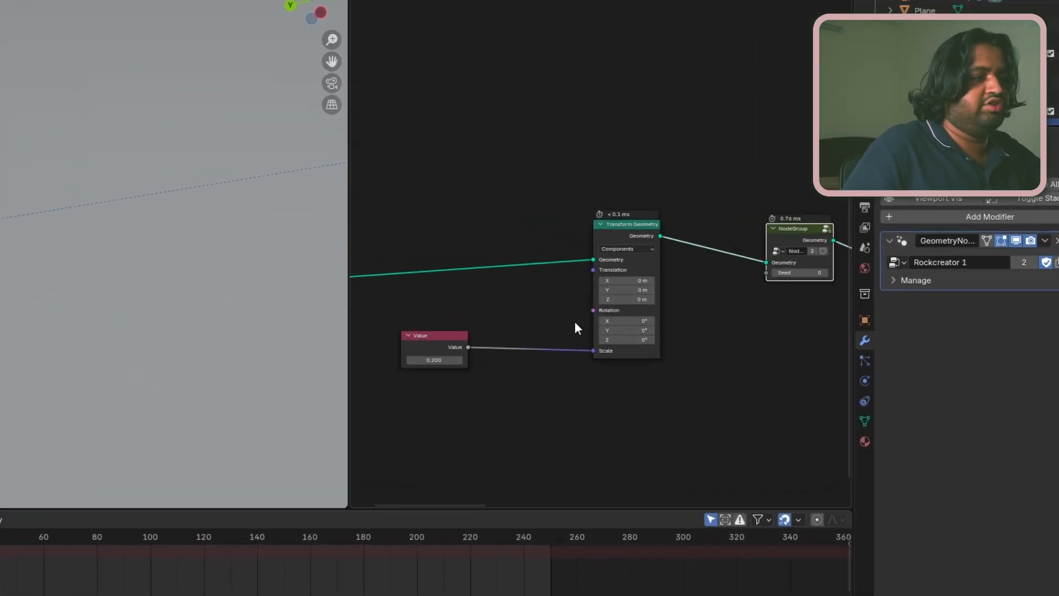
scroll(634, 341, "up", 2)
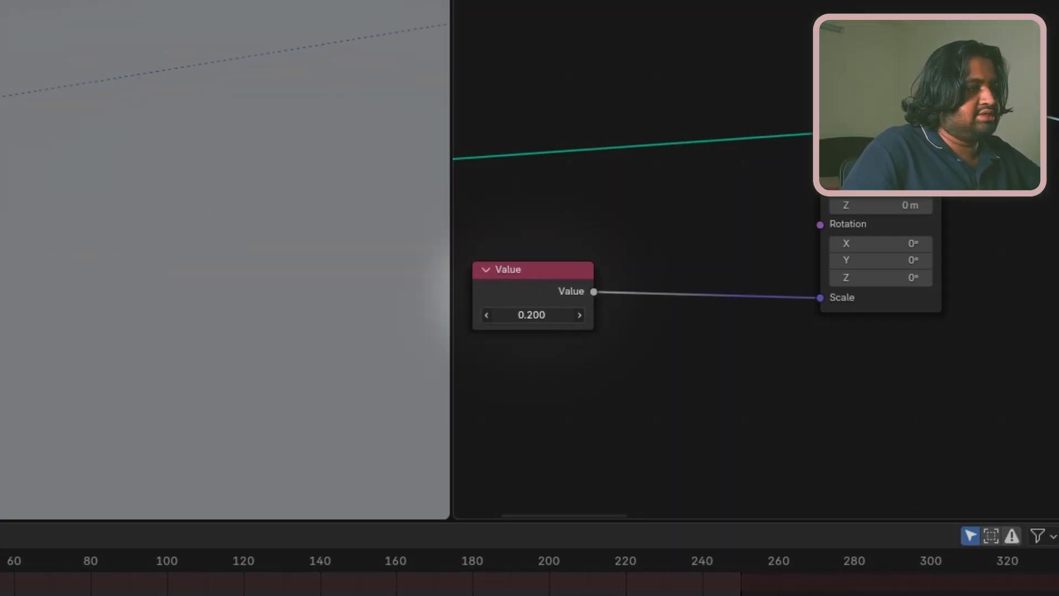
left_click_drag(527, 315, 533, 315)
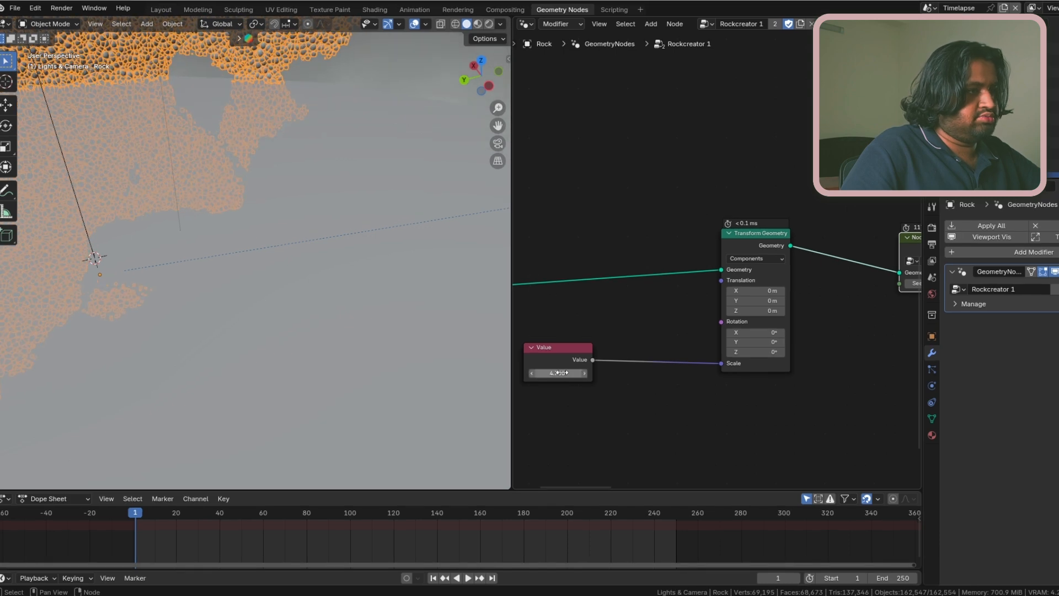
left_click(558, 373)
type("1")
key("Return")
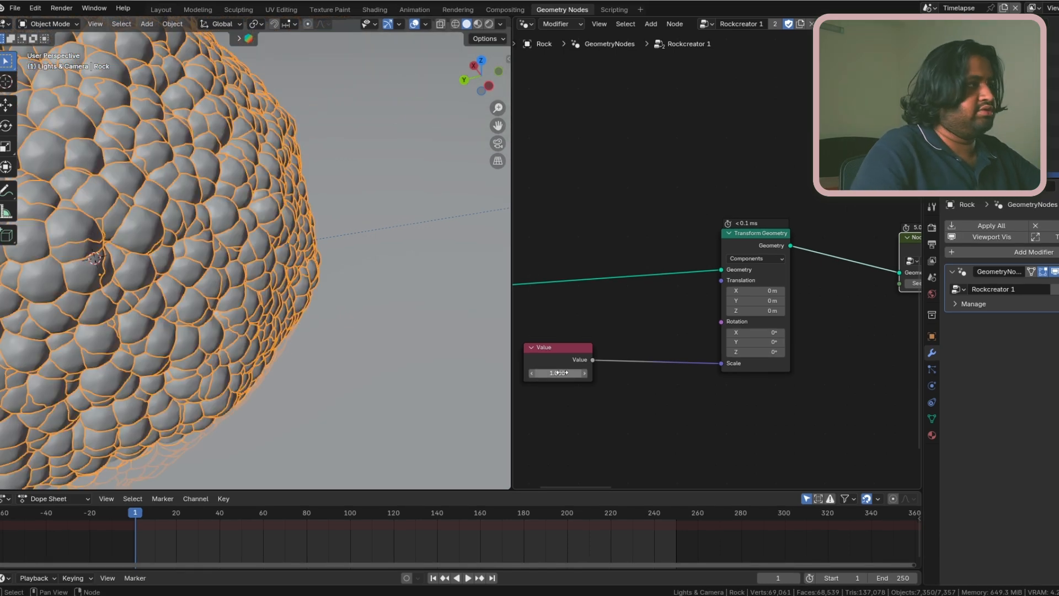
scroll(313, 318, "down", 8)
middle_click_drag(297, 305, 283, 283)
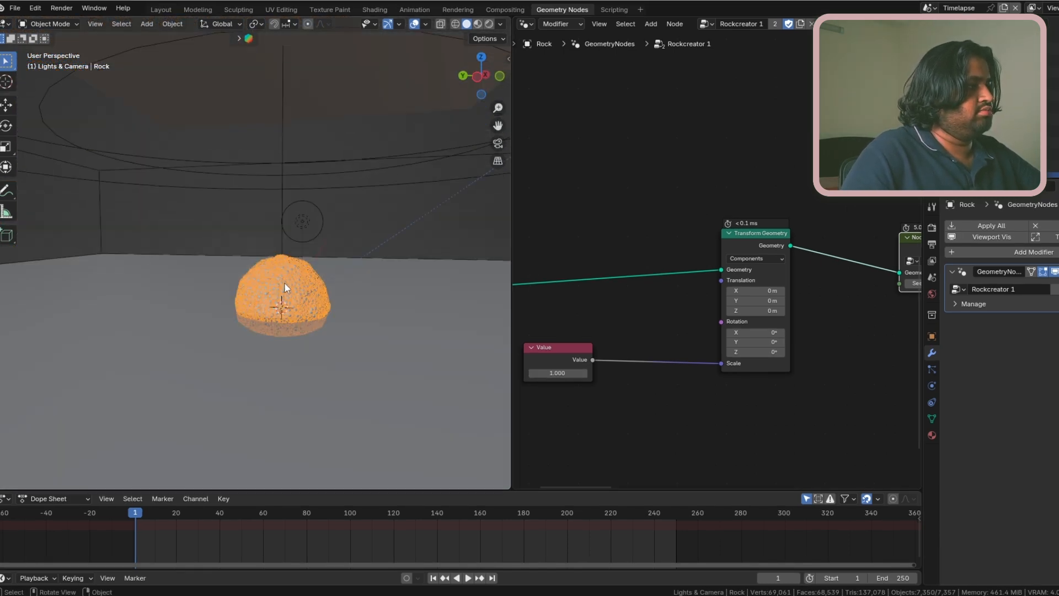
scroll(283, 283, "up", 4)
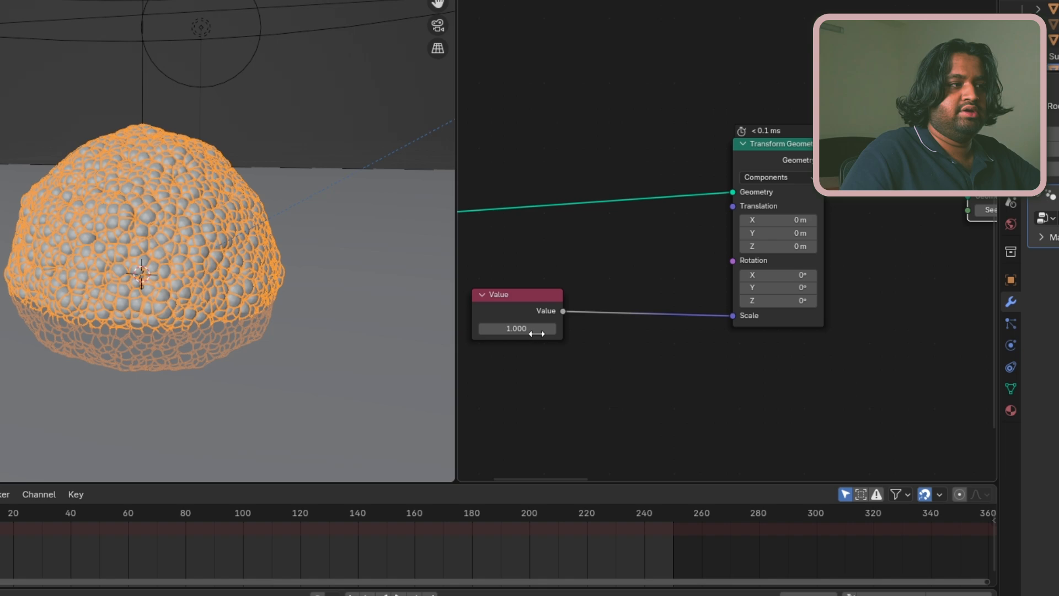
Set the Value node that feeds the Transform Geometry scale to 0.2 and view the rock up close.
left_click(536, 333)
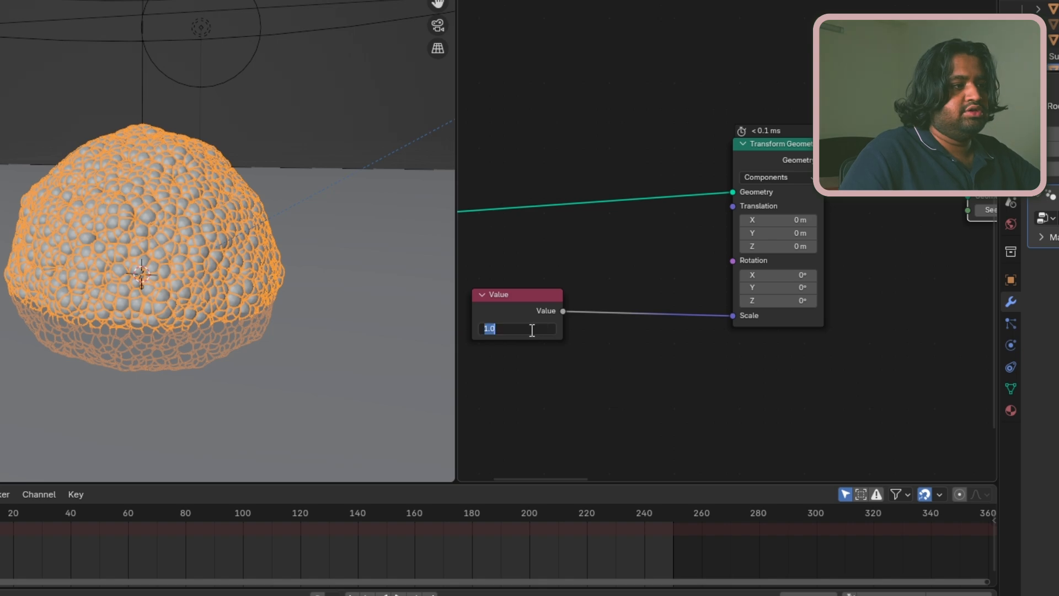
key("Return")
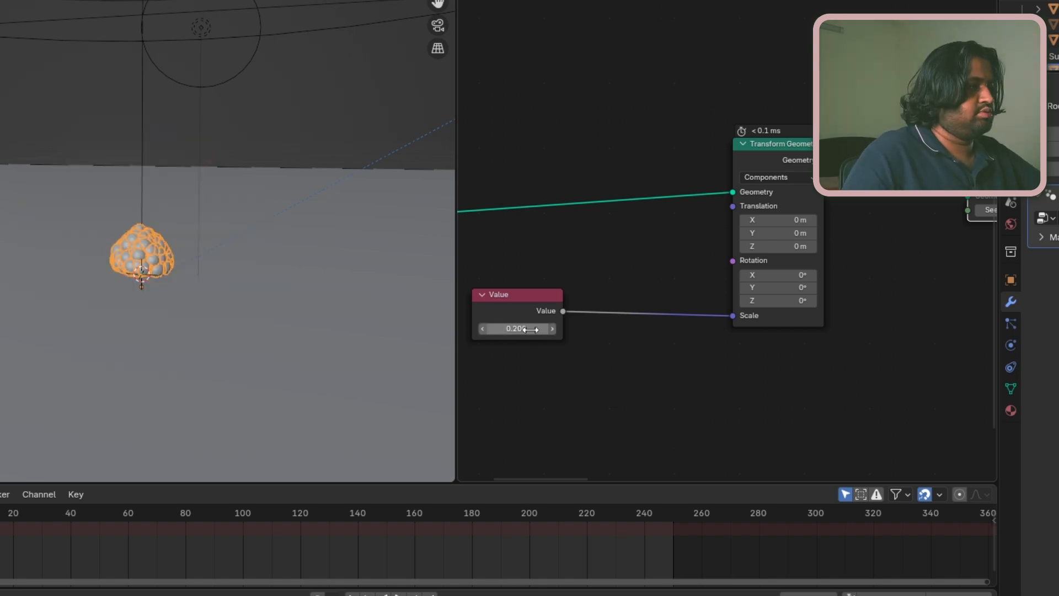
scroll(117, 211, "up", 10)
scroll(215, 316, "down", 4)
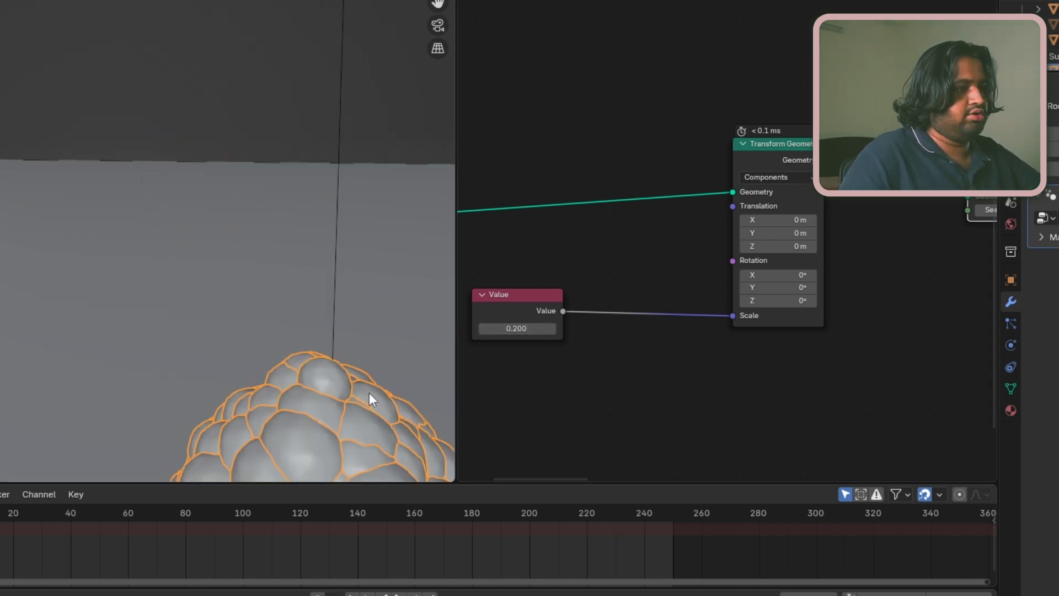
middle_click_drag(369, 393, 207, 213, "shift")
Raise the NodeGroup's seed step by step to 4 to try different rock shapes.
middle_click_drag(979, 238, 772, 289)
scroll(800, 286, "down", 3)
scroll(836, 284, "up", 5)
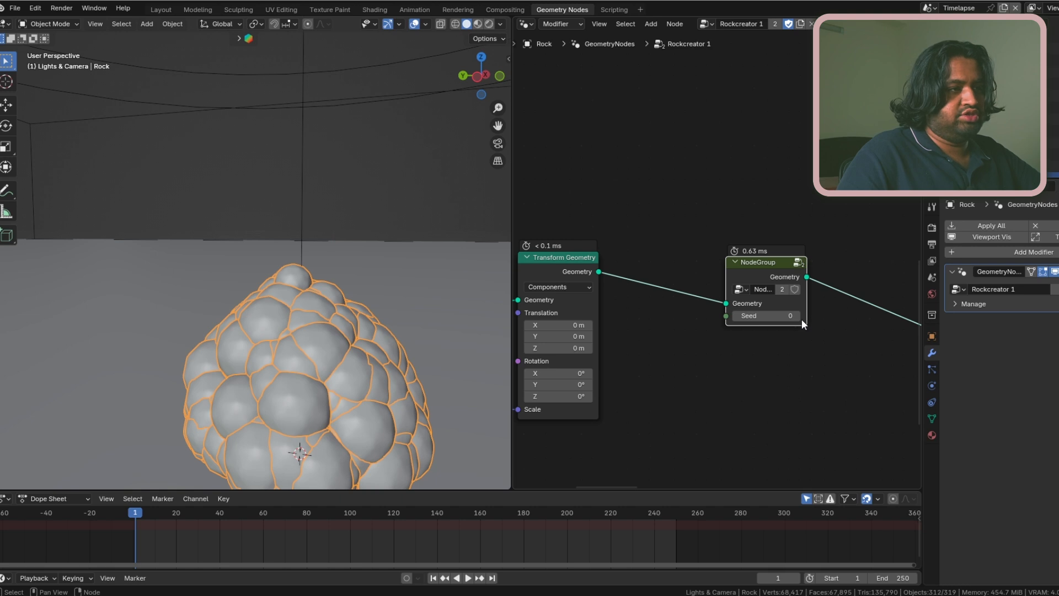
left_click(798, 316)
left_click(797, 317)
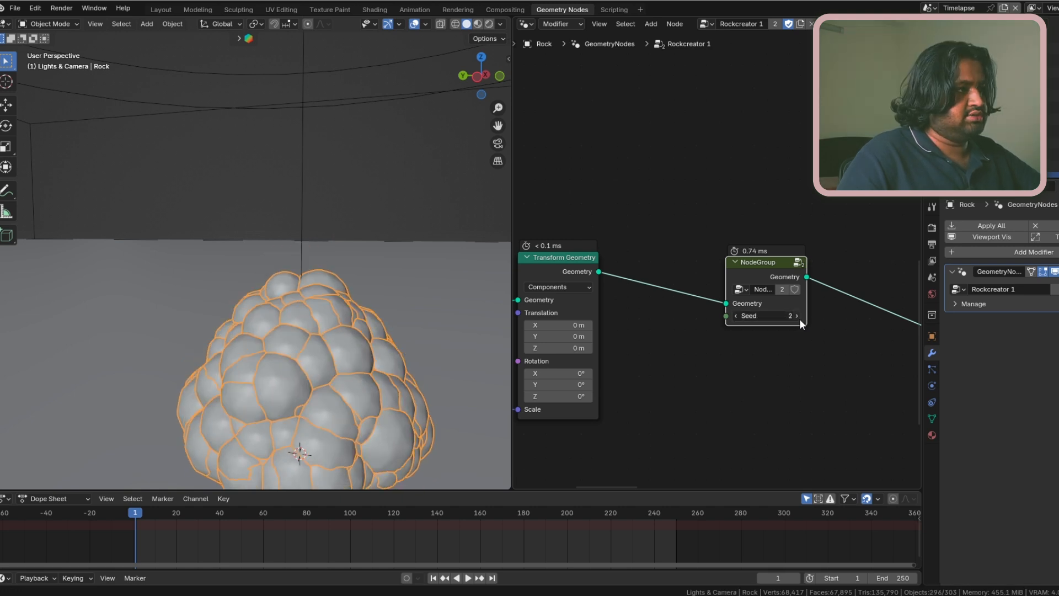
left_click(800, 319)
left_click(800, 319)
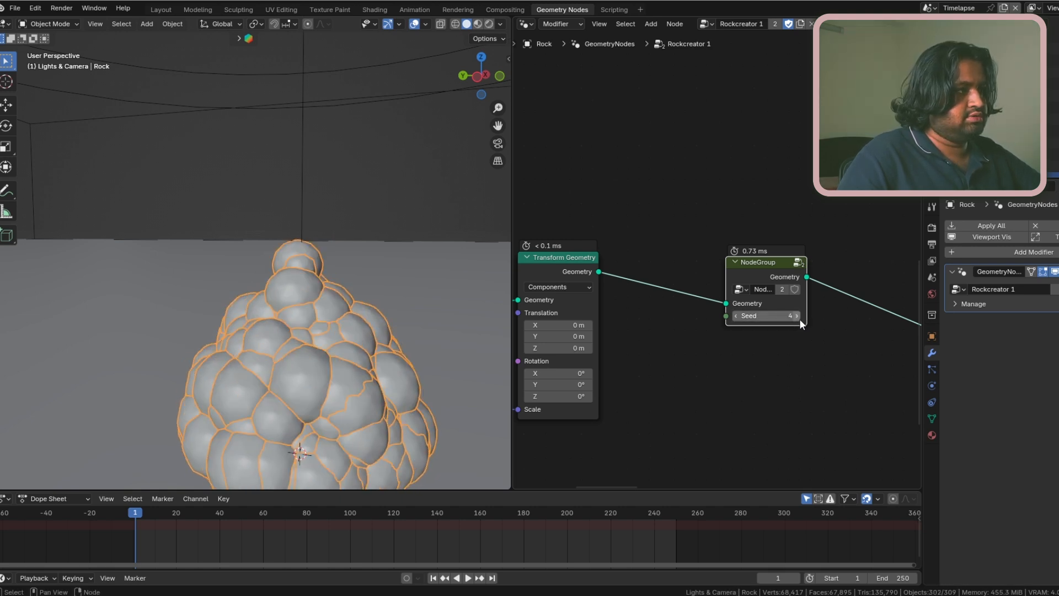
Set the Value node that feeds the scale to 0.25 and check the rock from another side.
middle_click_drag(371, 337, 316, 363)
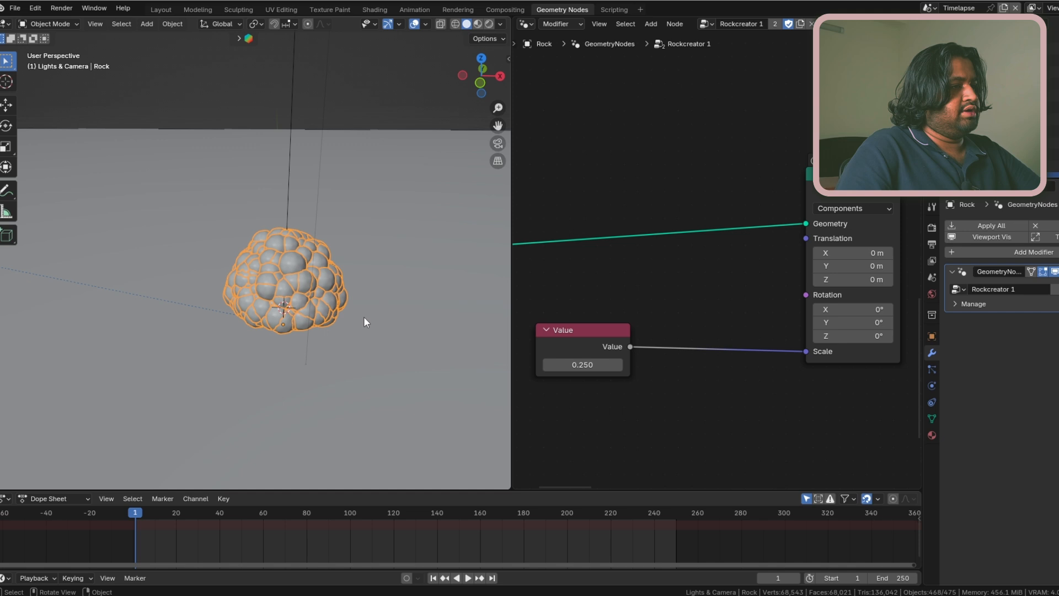
middle_click_drag(363, 316, 319, 290)
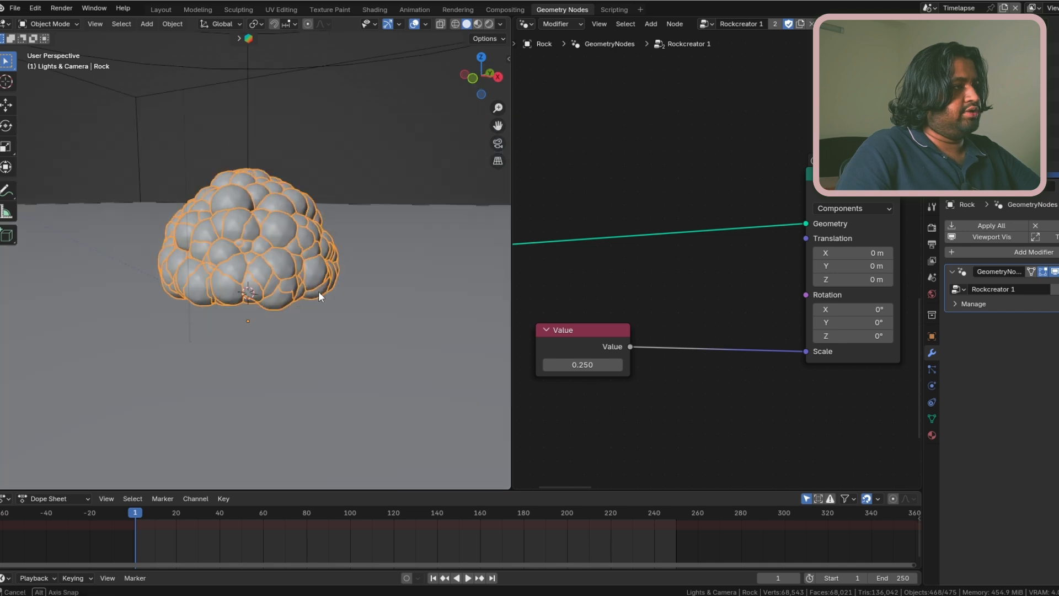
Step the NodeGroup's seed further upward to compare more variations of the rescaled rock.
scroll(778, 326, "down", 2)
middle_click_drag(816, 369, 663, 389)
scroll(804, 342, "down", 1)
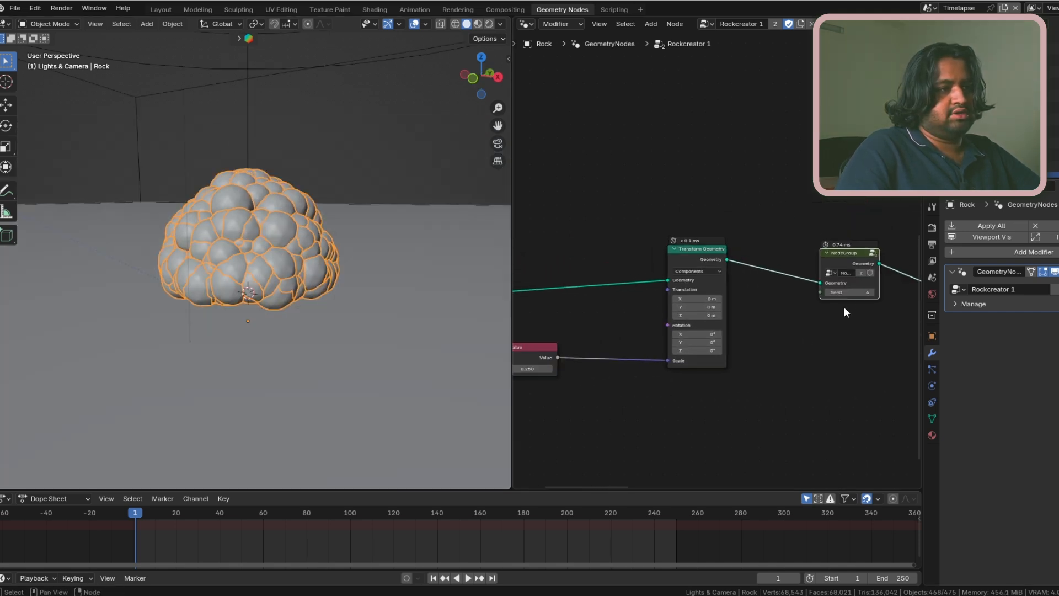
left_click(873, 293)
left_click(874, 292)
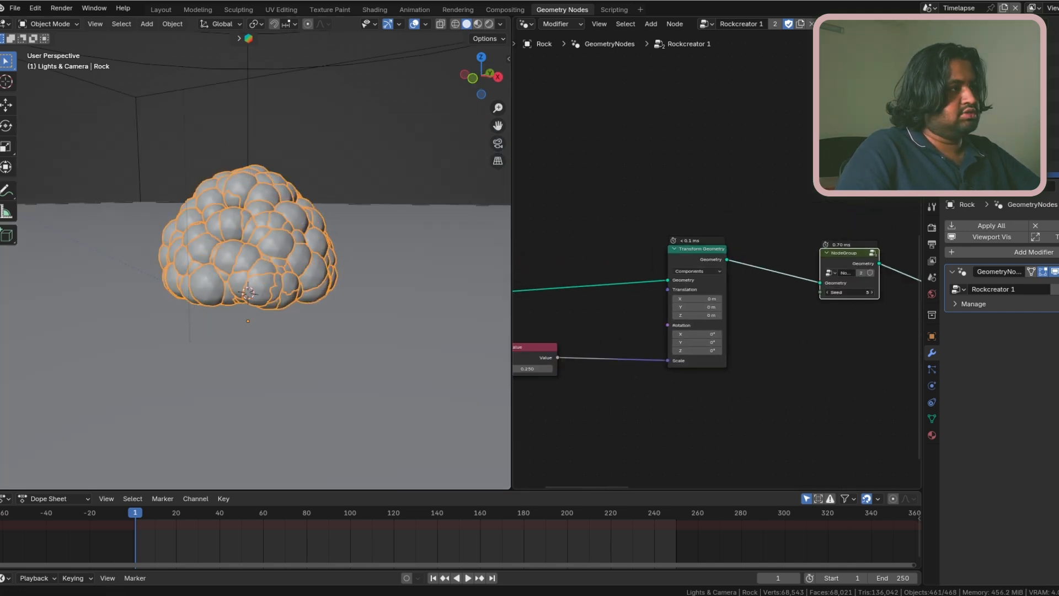
left_click(873, 292)
left_click(873, 292)
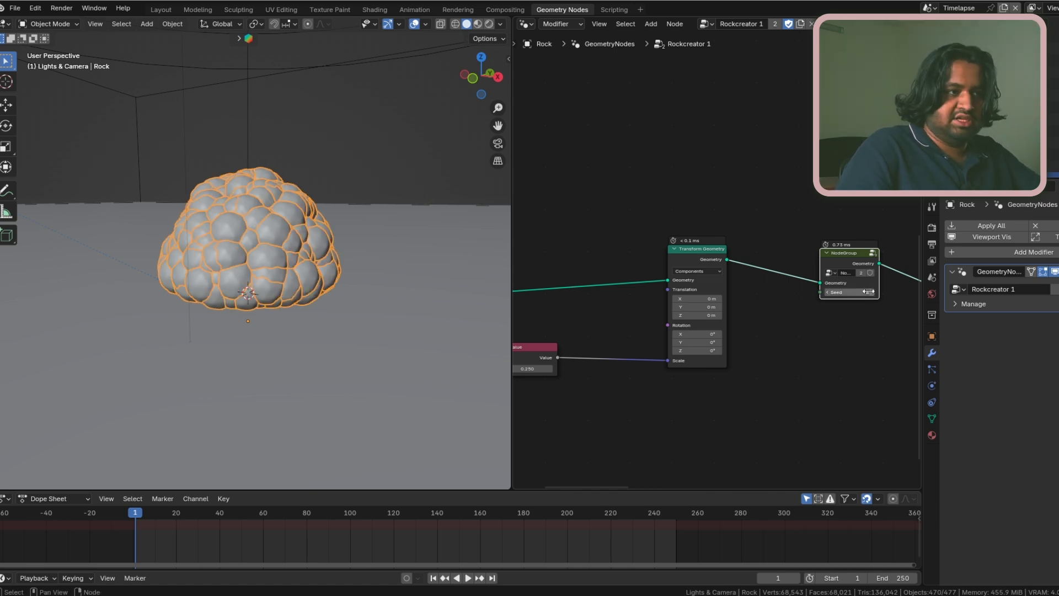
Inside the NodeGroup, move the Ico Sphere node clear of the Distribute Points on Faces node, and return to the parent tree.
key("Tab")
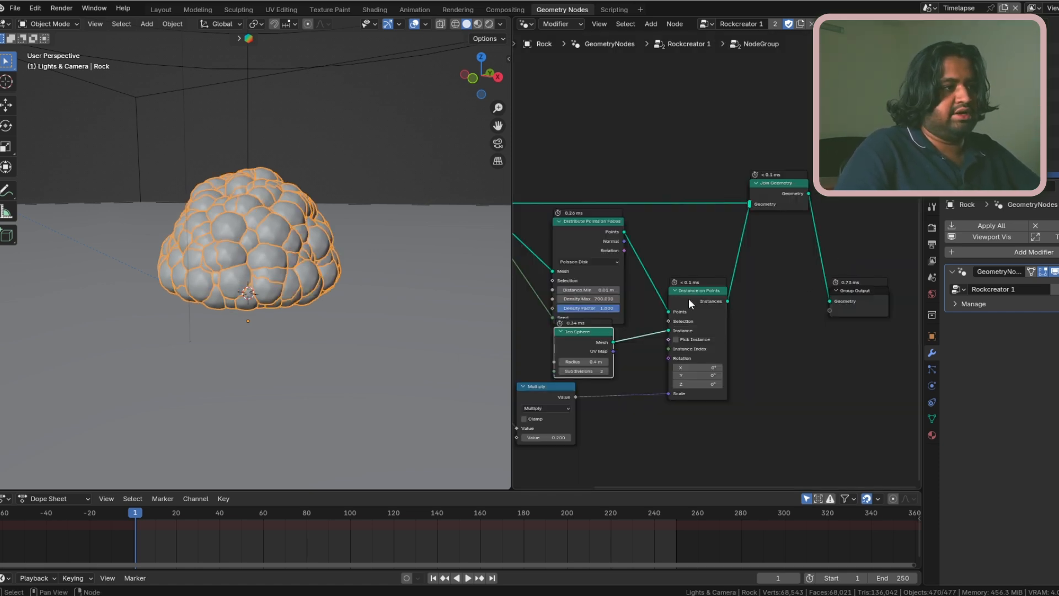
left_click_drag(599, 340, 608, 355)
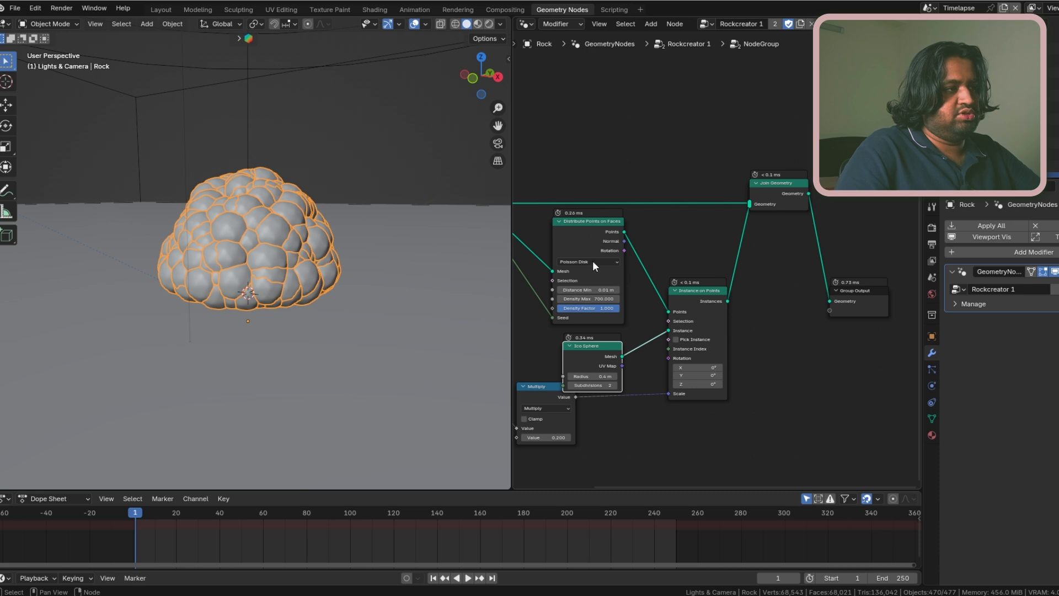
key("Tab")
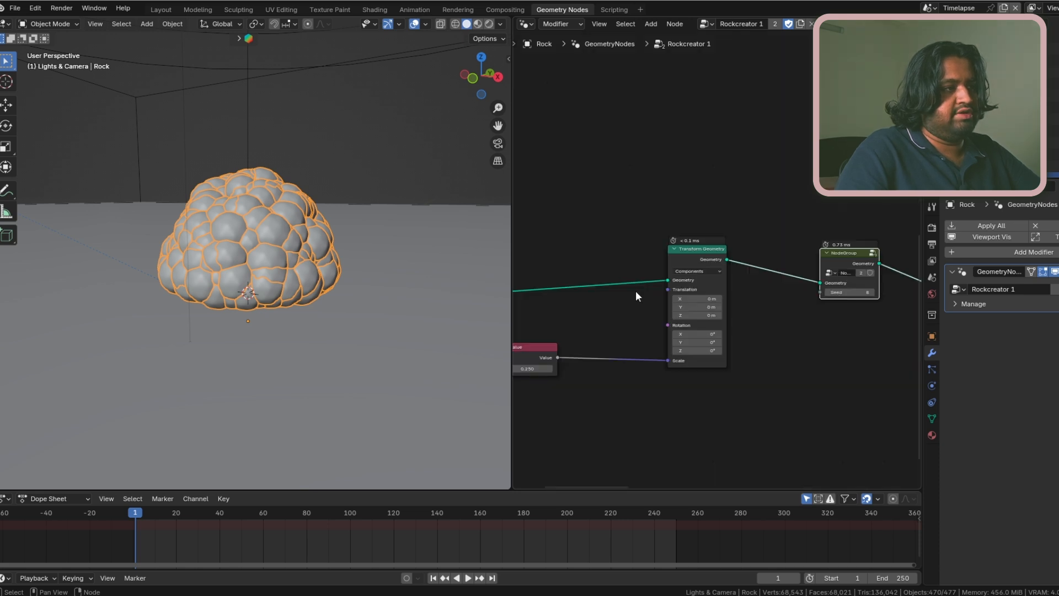
Set the NodeGroup's seed to 0.
left_click(838, 288)
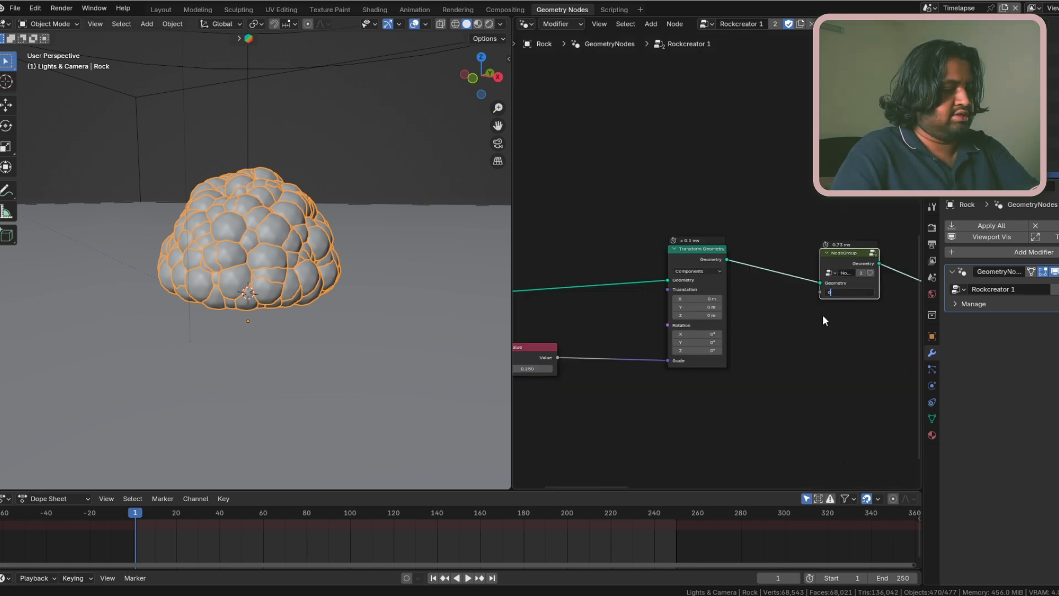
type("0")
key("Return")
Try to link the NodeGroup's geometry directly to Bounding Box and Set Position, bypassing the volume conversion, and undo the rewiring.
scroll(817, 331, "down", 1)
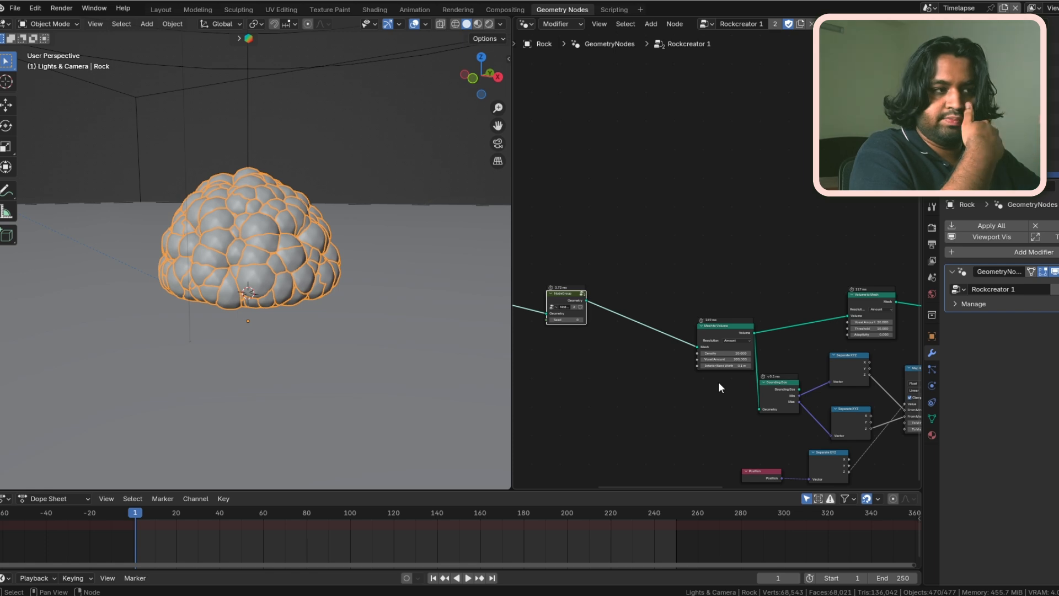
scroll(720, 382, "down", 2)
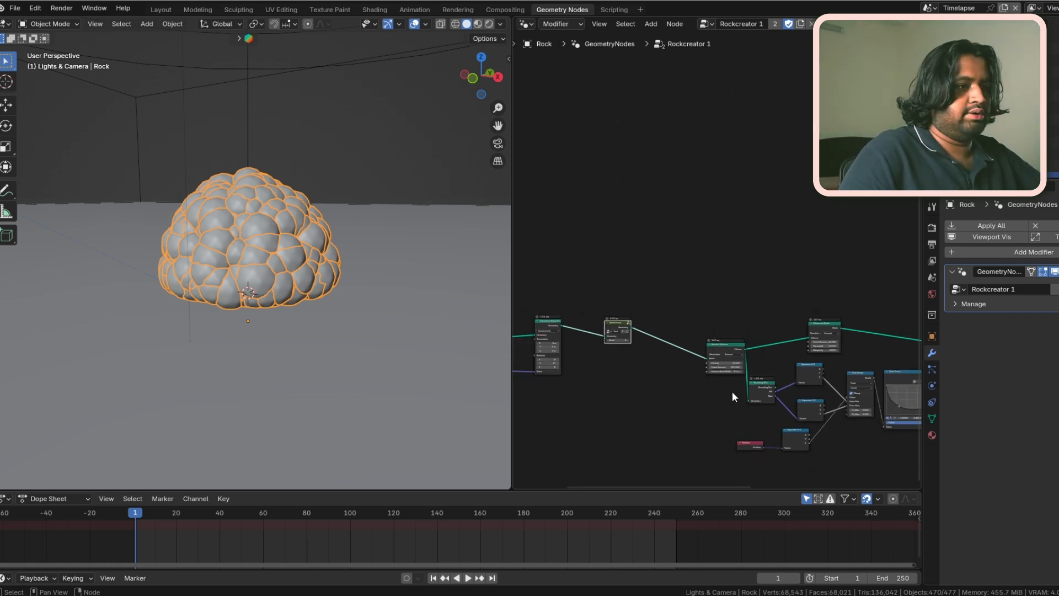
scroll(733, 391, "up", 2)
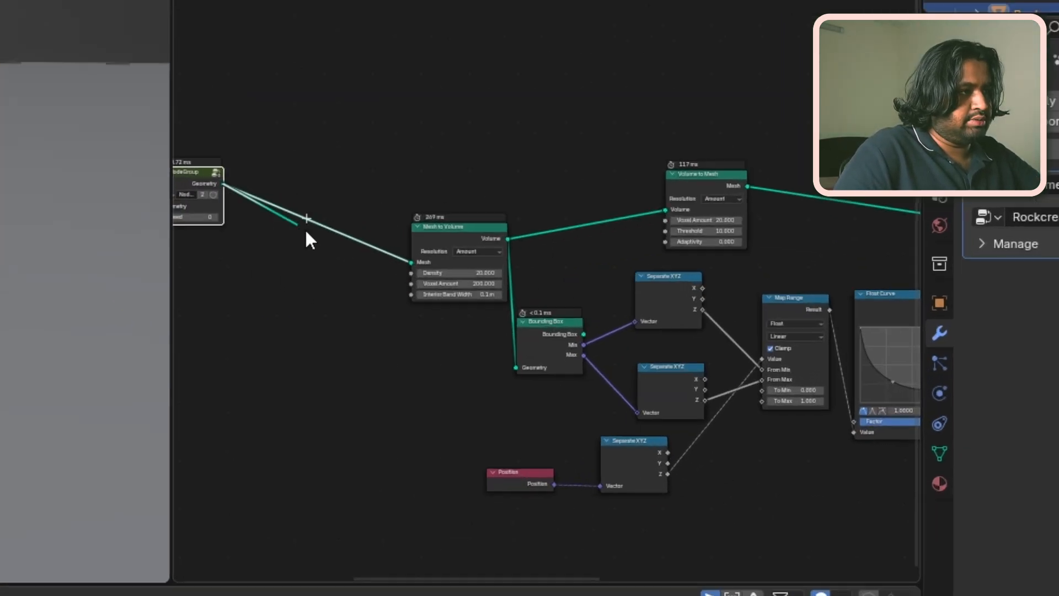
left_click_drag(541, 272, 922, 290)
left_click_drag(920, 206, 716, 221)
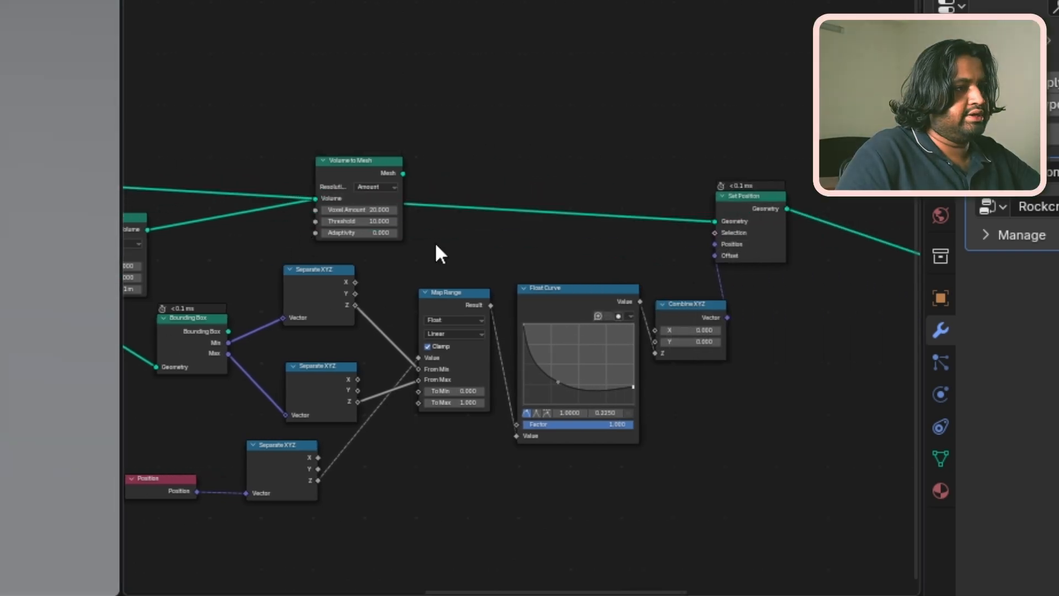
key("ctrl+z")
key("ctrl+z")
Examine the rock's bumpy surface and follow the node tree through Float Curve and Set Position to Set Shade Smooth and Set Material.
scroll(166, 306, "up", 4)
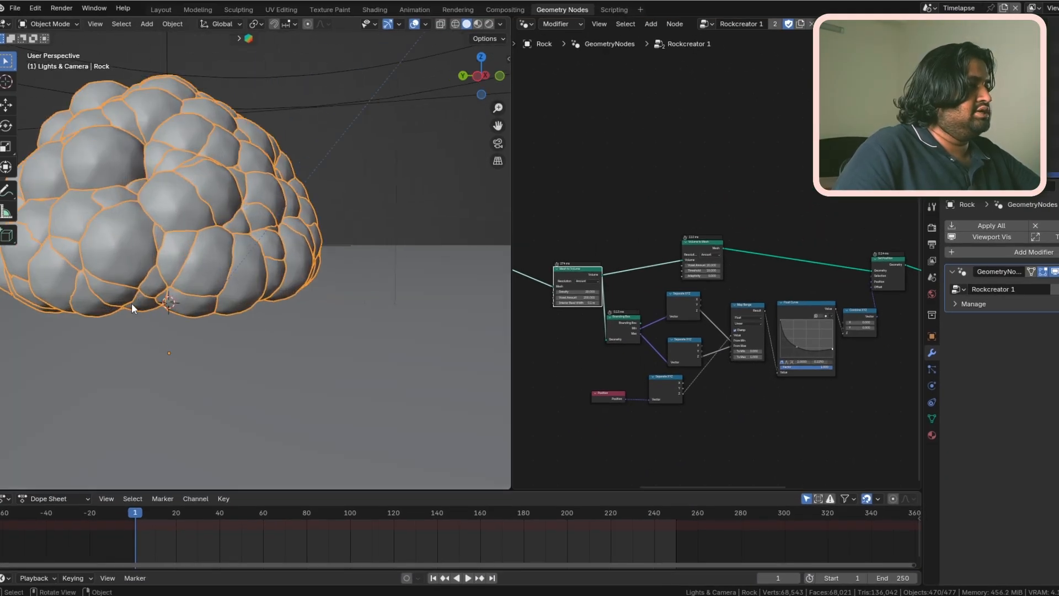
middle_click_drag(131, 303, 190, 284)
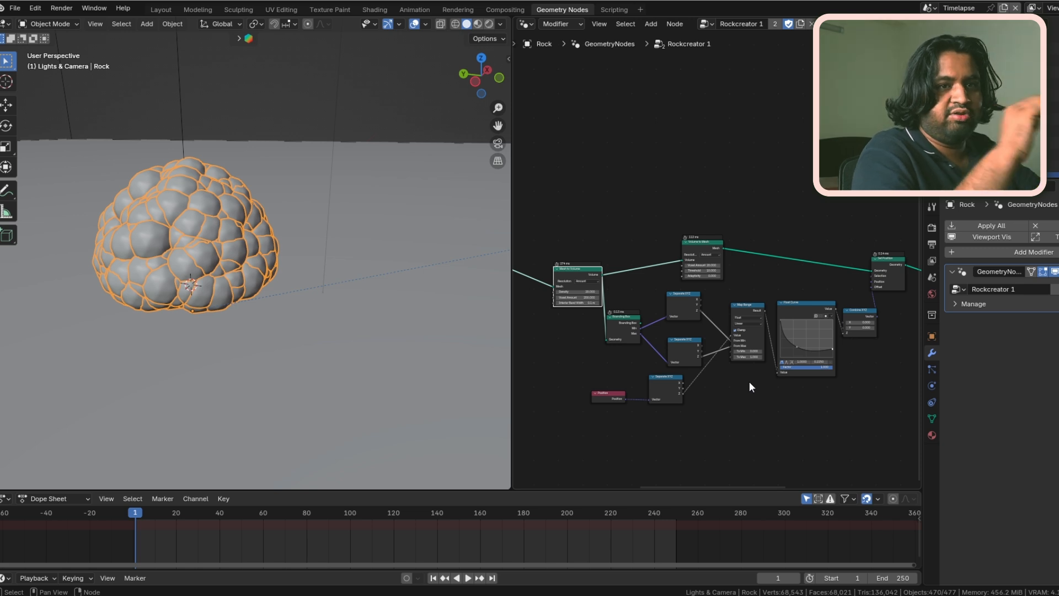
middle_click_drag(237, 226, 209, 255)
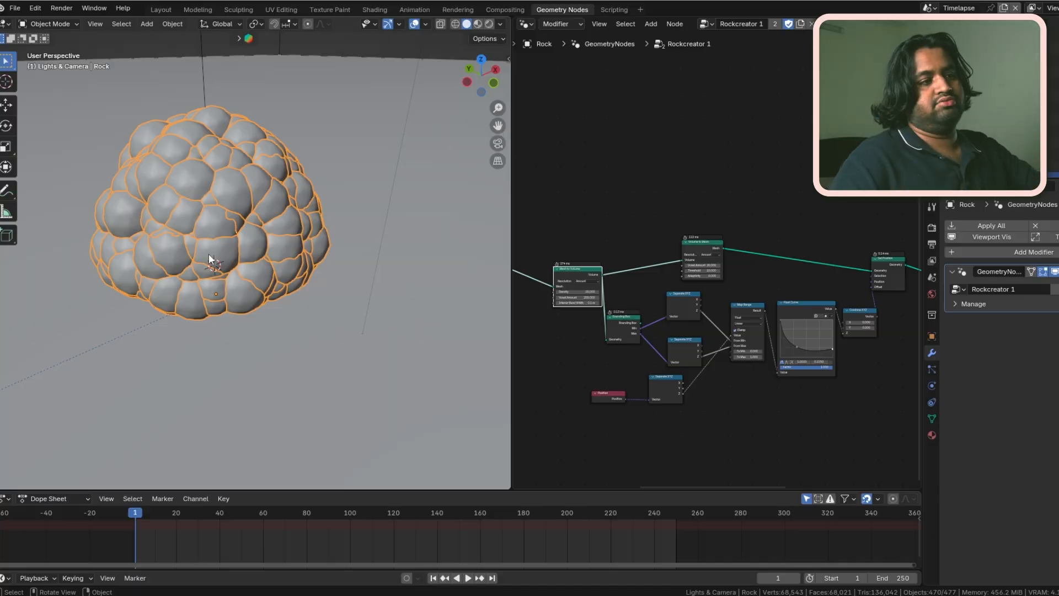
scroll(785, 297, "up", 2)
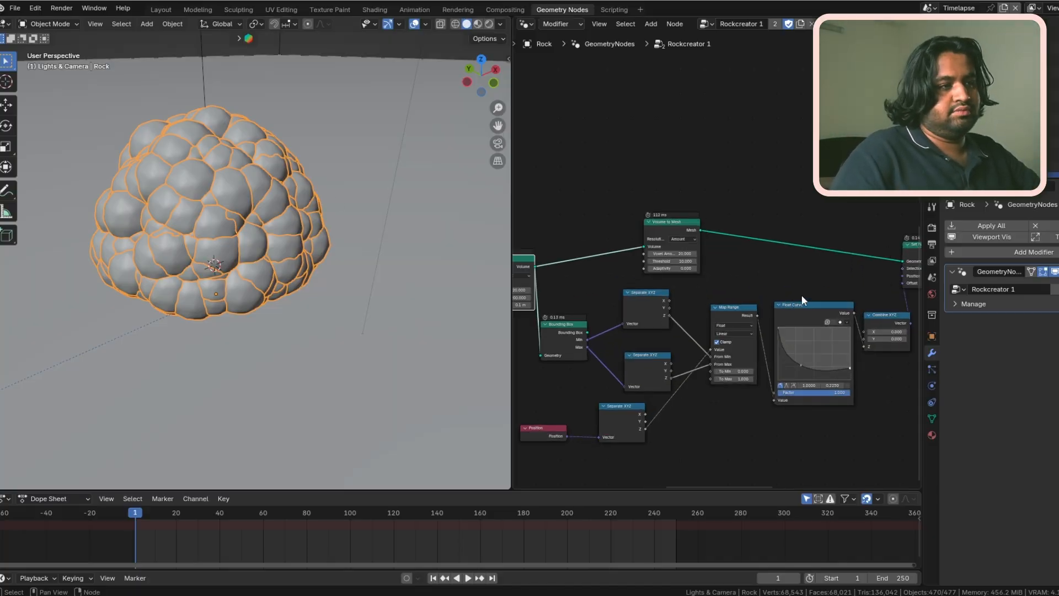
scroll(811, 287, "right", 2)
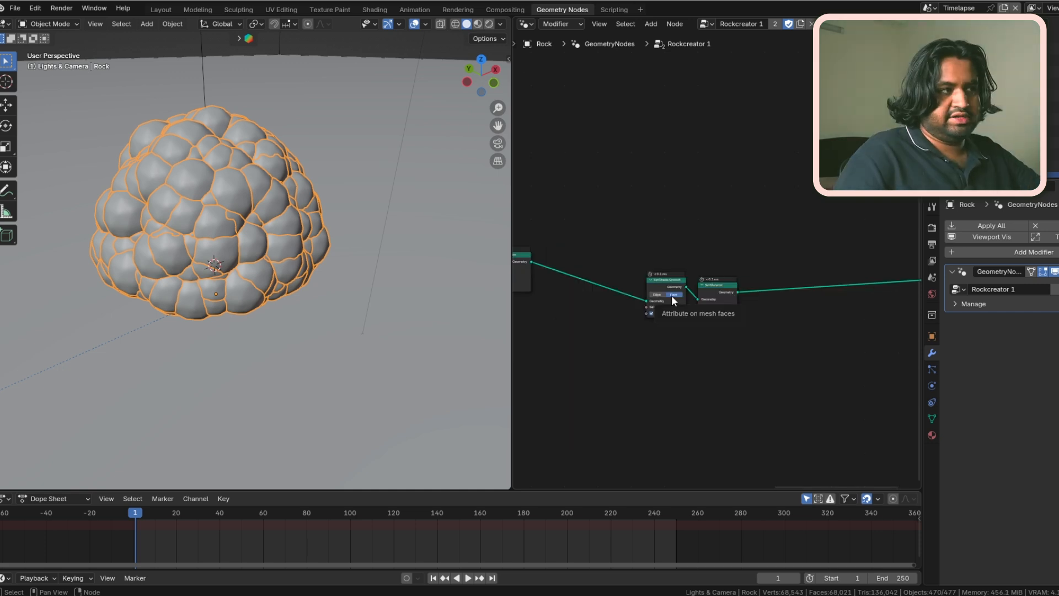
scroll(650, 307, "down", 3)
middle_click_drag(650, 307, 628, 346)
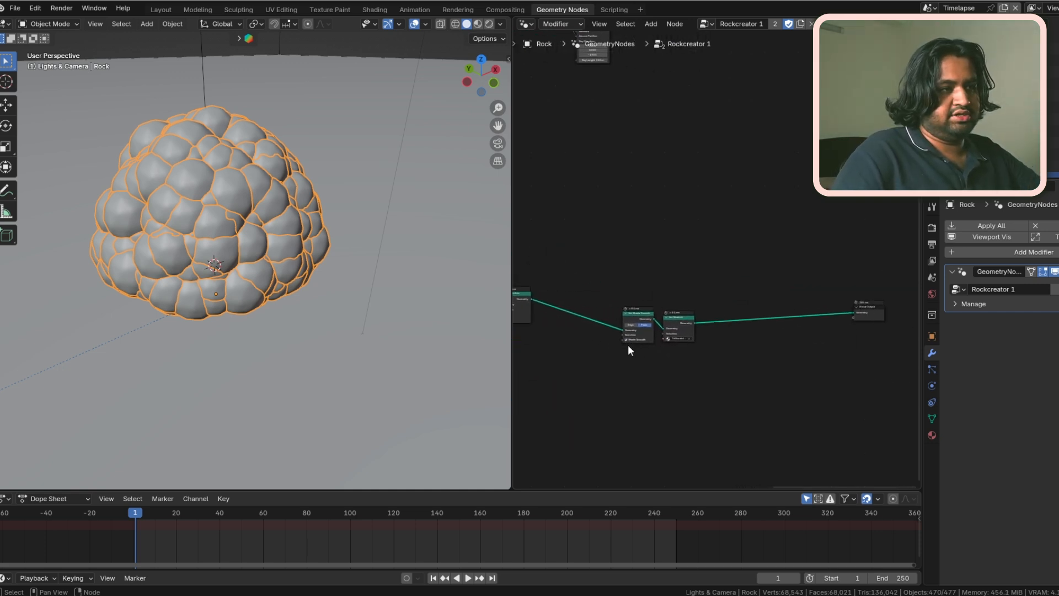
scroll(669, 359, "up", 4)
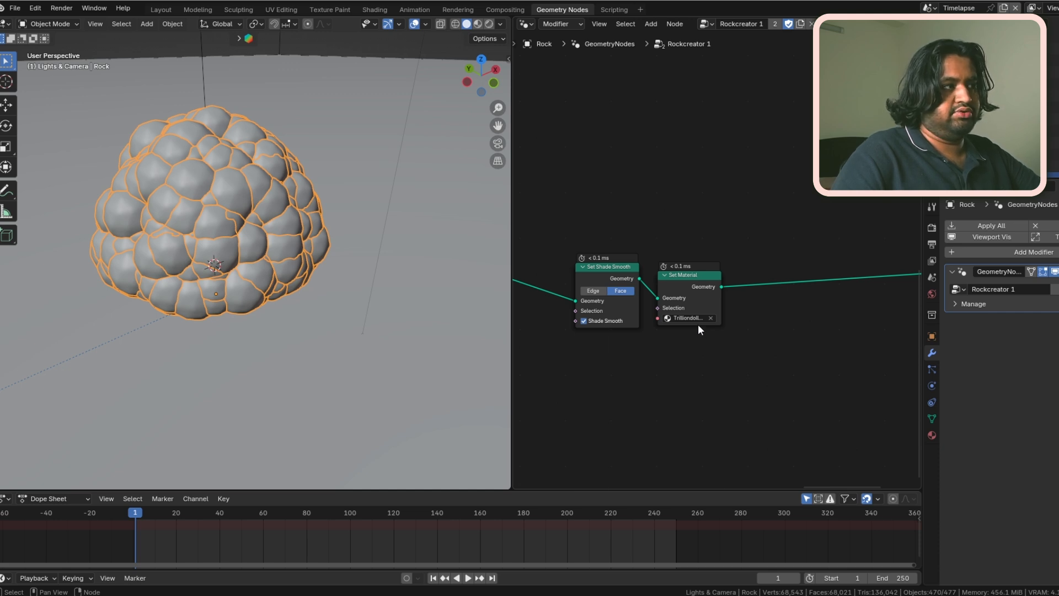
Switch to the browser window showing the Procedural Rock Material tutorial video.
right_click(699, 326)
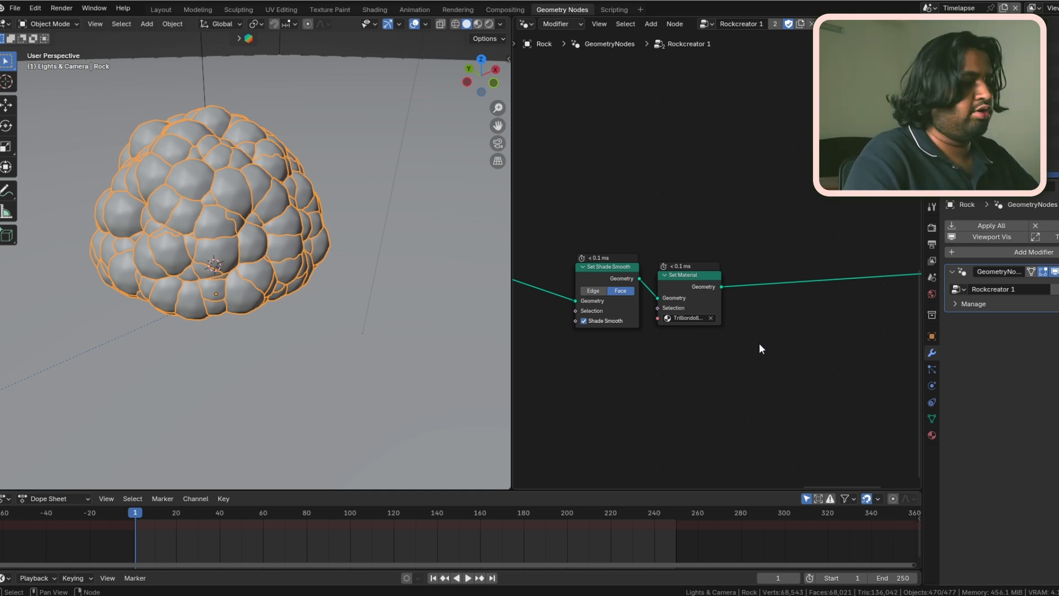
mouse_move(374, 595)
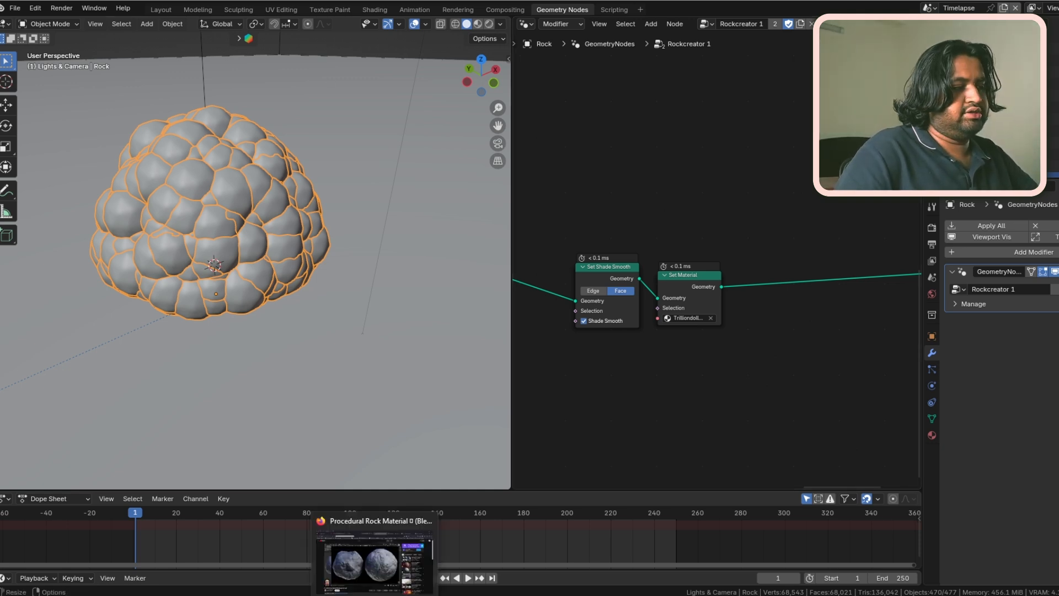
left_click(375, 560)
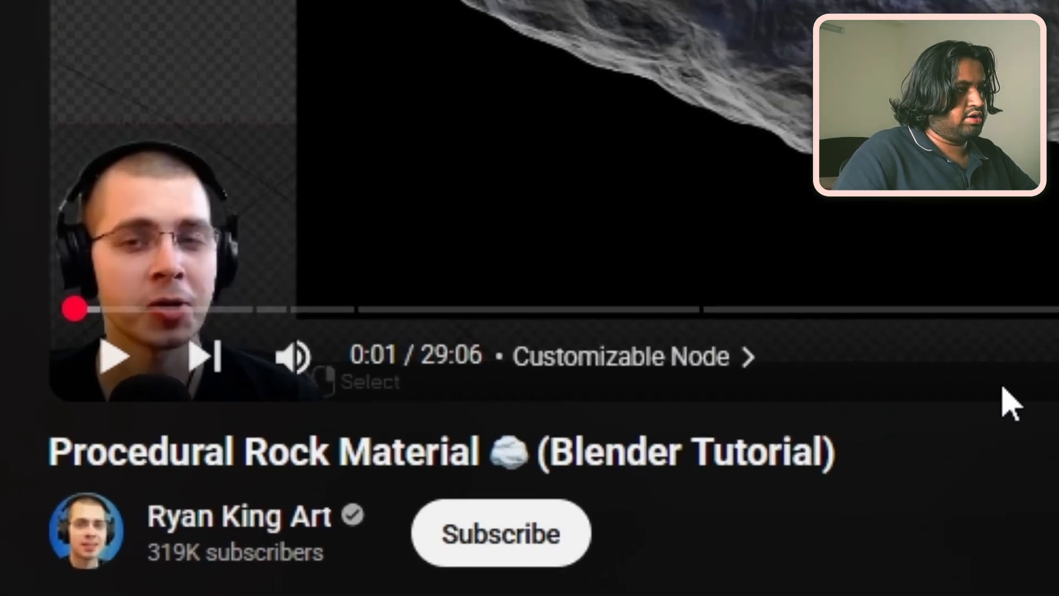
Look through the Rock Generator - Geometry Nodes product page and return to the Procedural Rock Material video.
left_click(713, 23)
scroll(252, 424, "down", 4)
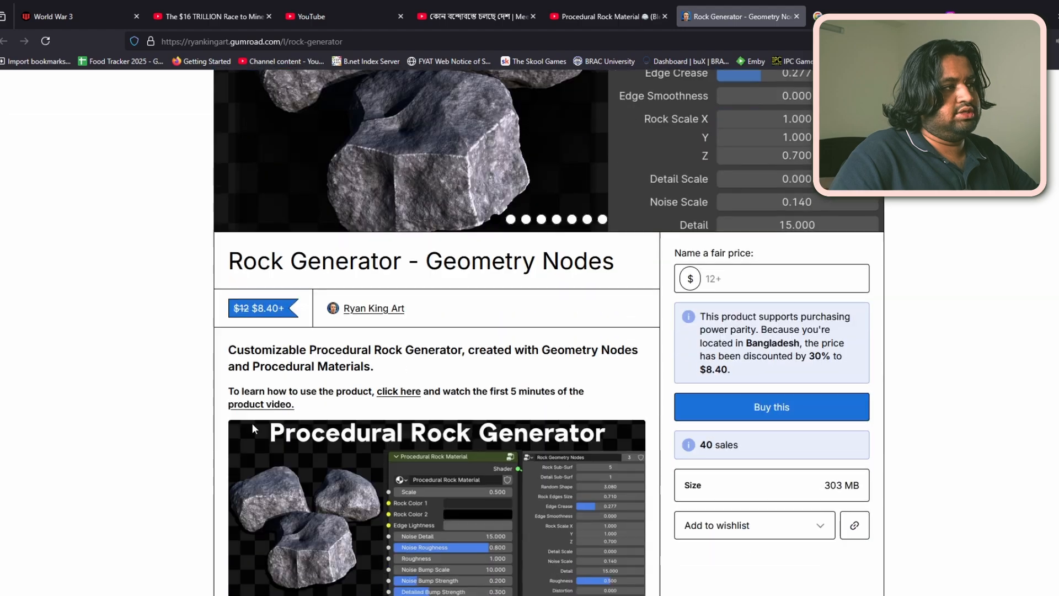
scroll(246, 430, "down", 8)
scroll(442, 276, "up", 4)
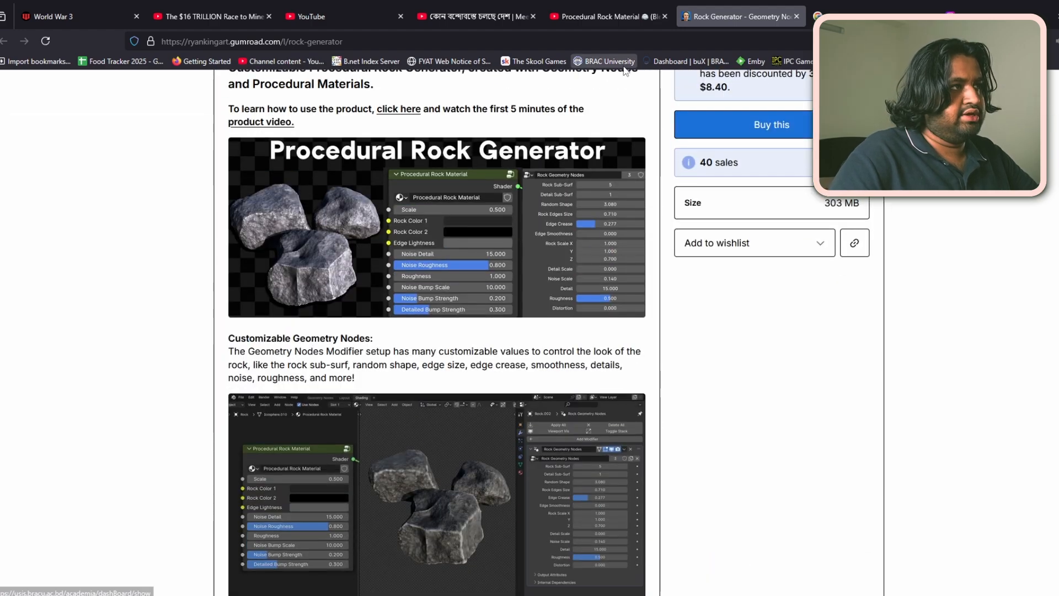
left_click(601, 16)
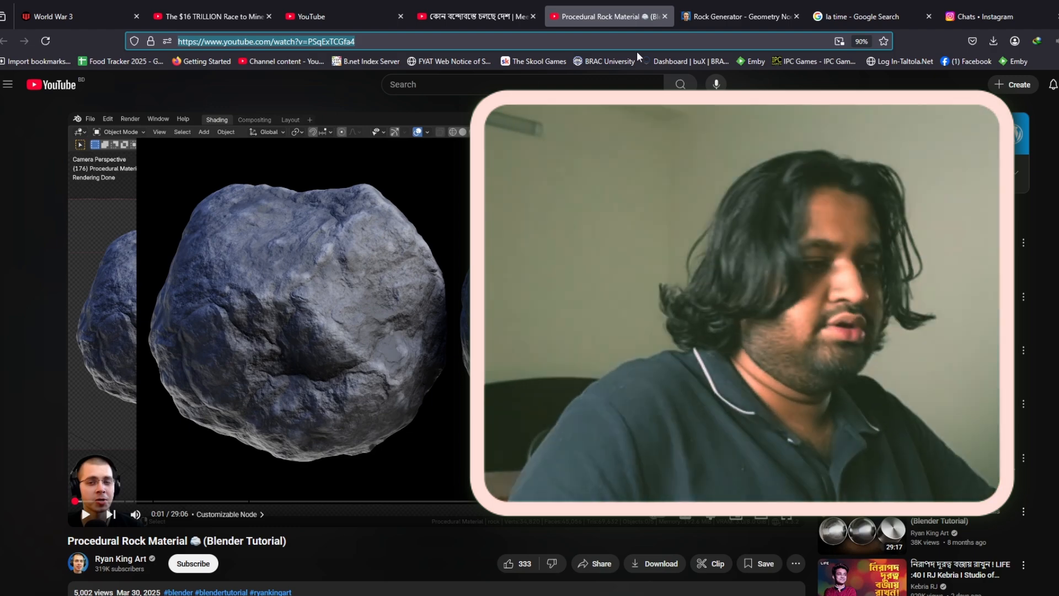
Switch to Blender and examine the Trilliondollar_Rock material's Color, Edge brightness and Bump node groups in the Shader Editor.
mouse_move(548, 595)
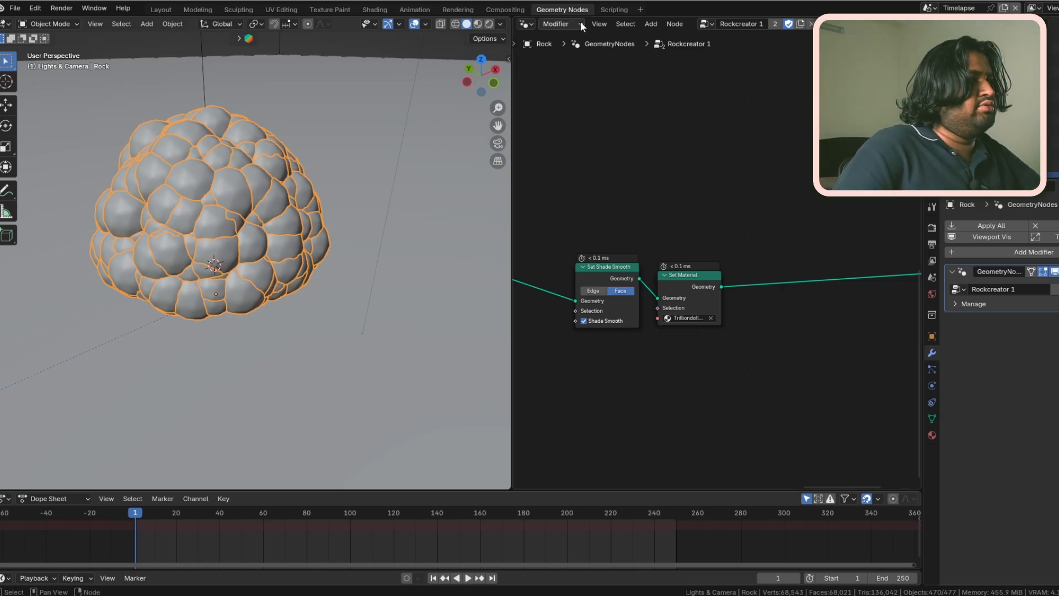
left_click(525, 25)
left_click(572, 127)
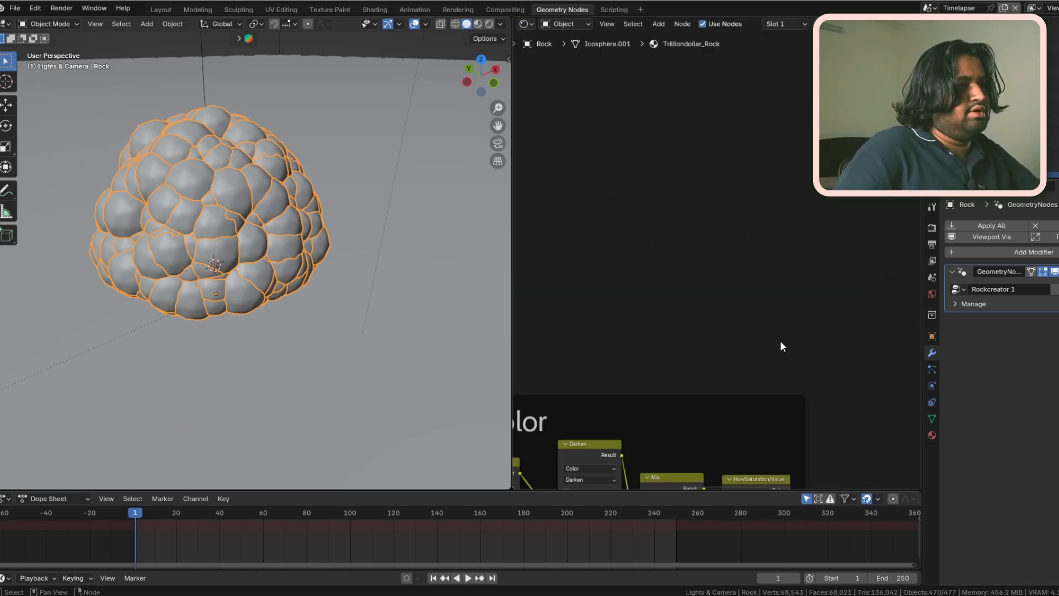
key("Home")
scroll(780, 373, "down", 14)
middle_click_drag(802, 402, 767, 272)
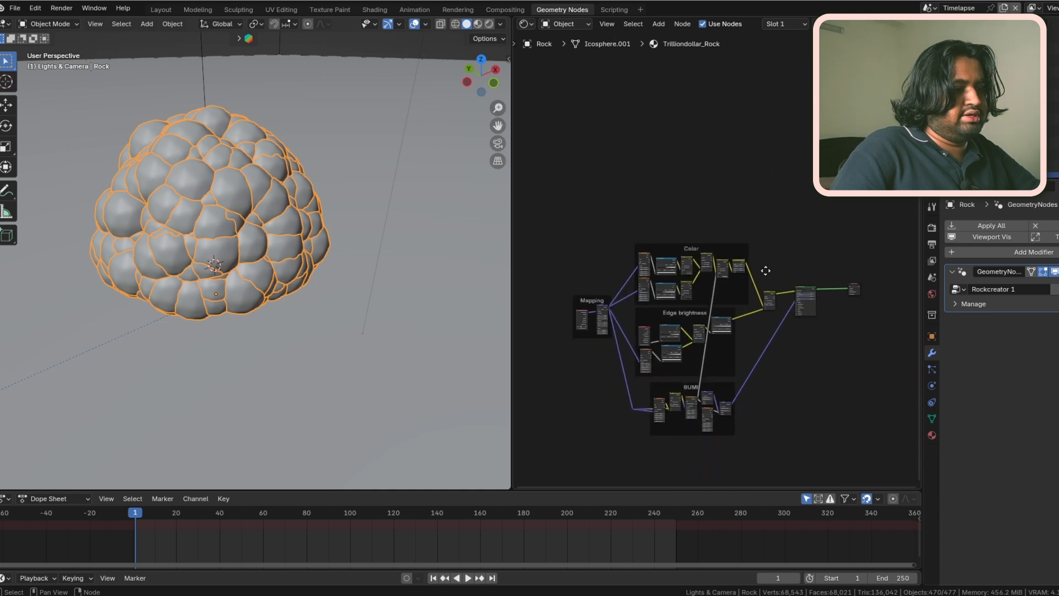
scroll(756, 368, "up", 4)
scroll(756, 368, "up", 2)
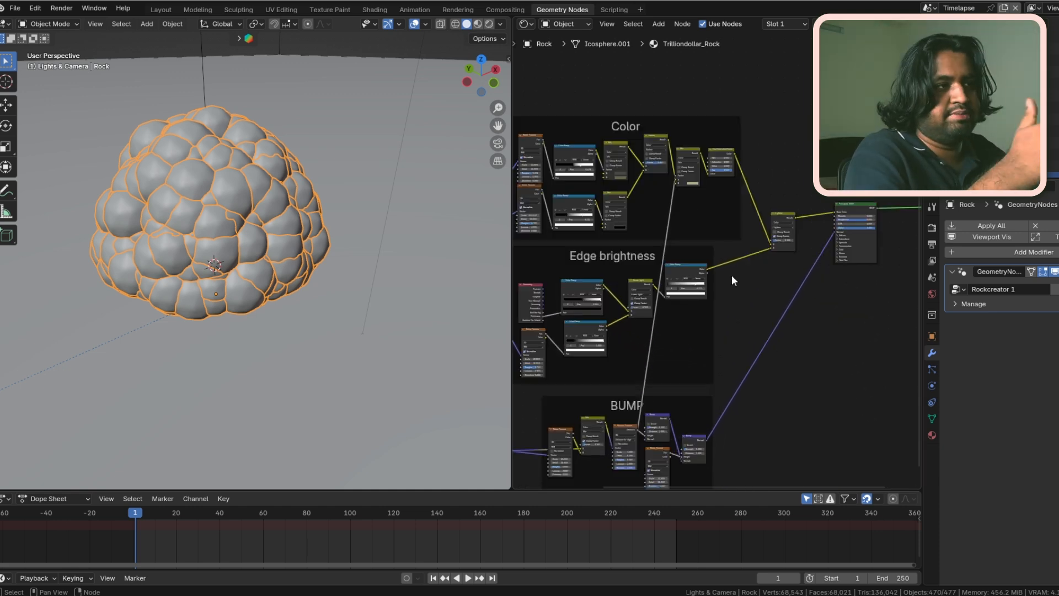
scroll(761, 291, "down", 4)
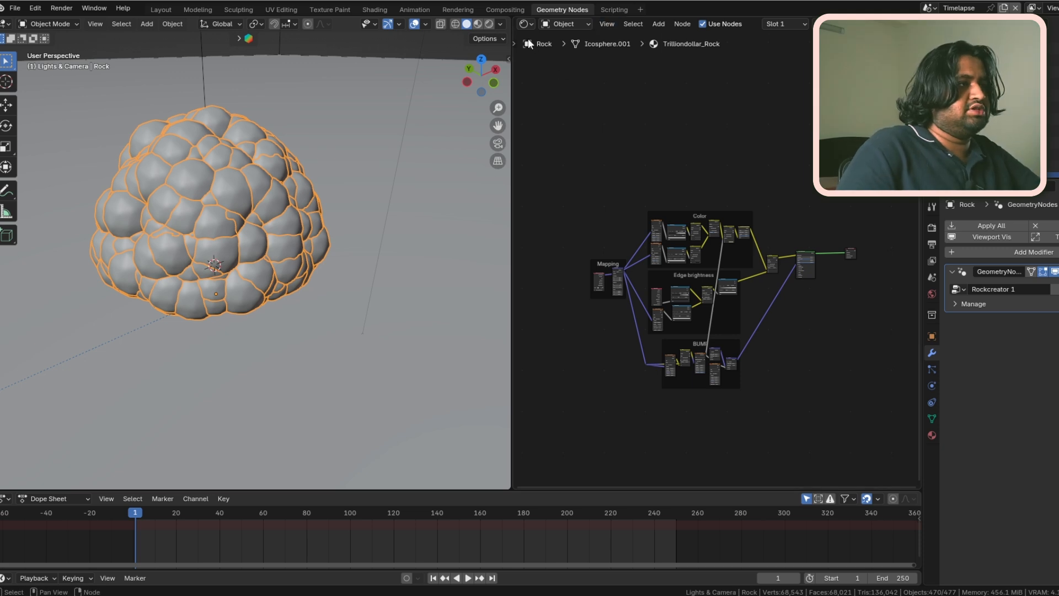
Switch the node area back to the Geometry Node Editor, showing the Transform Geometry and Value nodes.
left_click(524, 24)
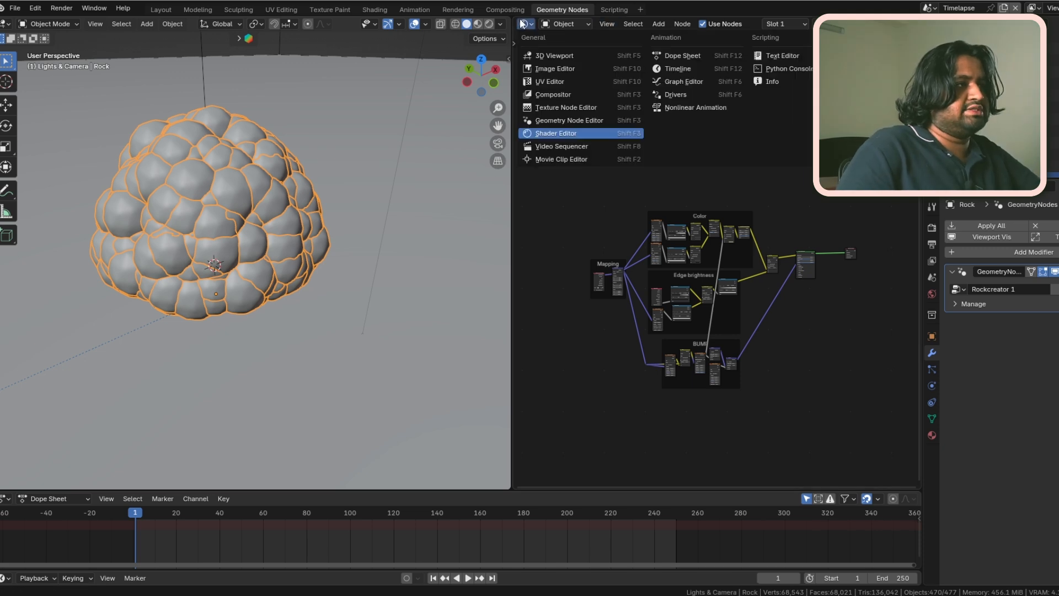
left_click(571, 118)
middle_click_drag(693, 132, 798, 167)
scroll(724, 239, "up", 2)
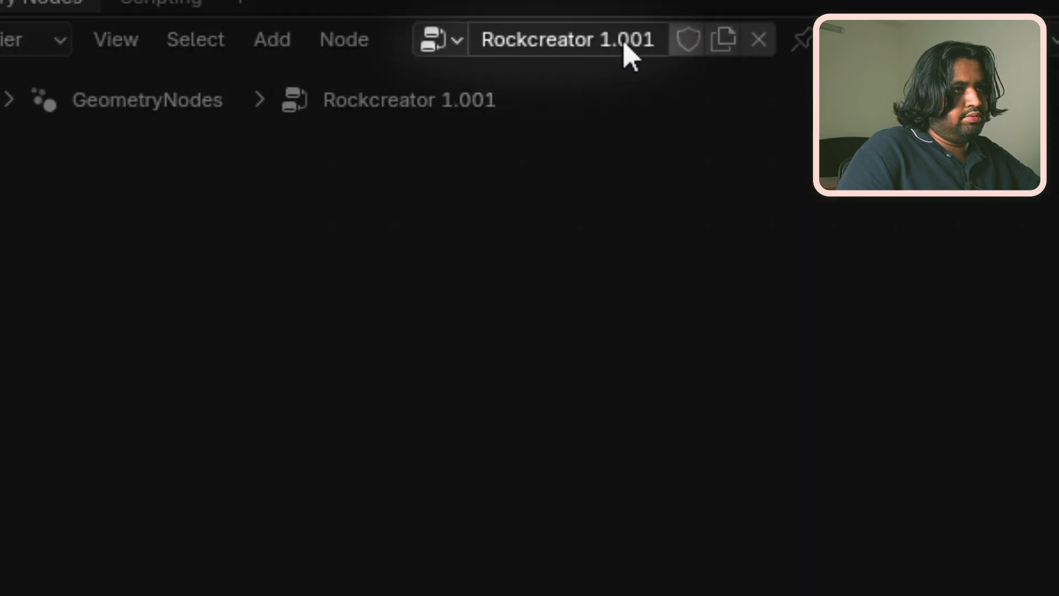
Make a single-user copy of the Rockcreator 1 node tree and rename it Rockcreator_timelapse.
left_click(768, 25)
left_click(622, 44)
left_click(641, 50)
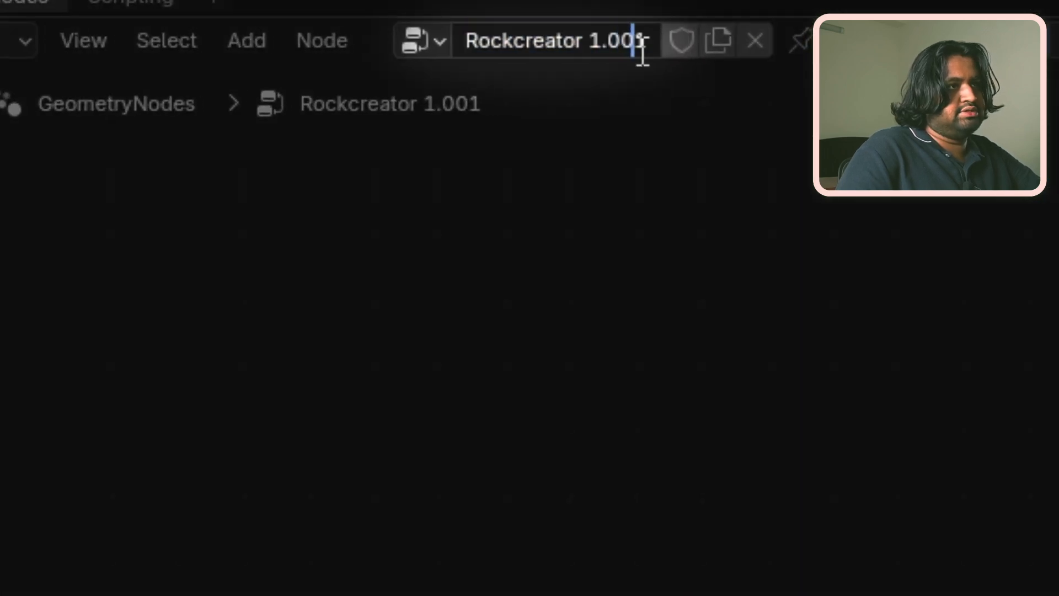
left_click(643, 49)
key("BackSpace")
key("BackSpace")
key("BackSpace")
key("BackSpace")
key("BackSpace")
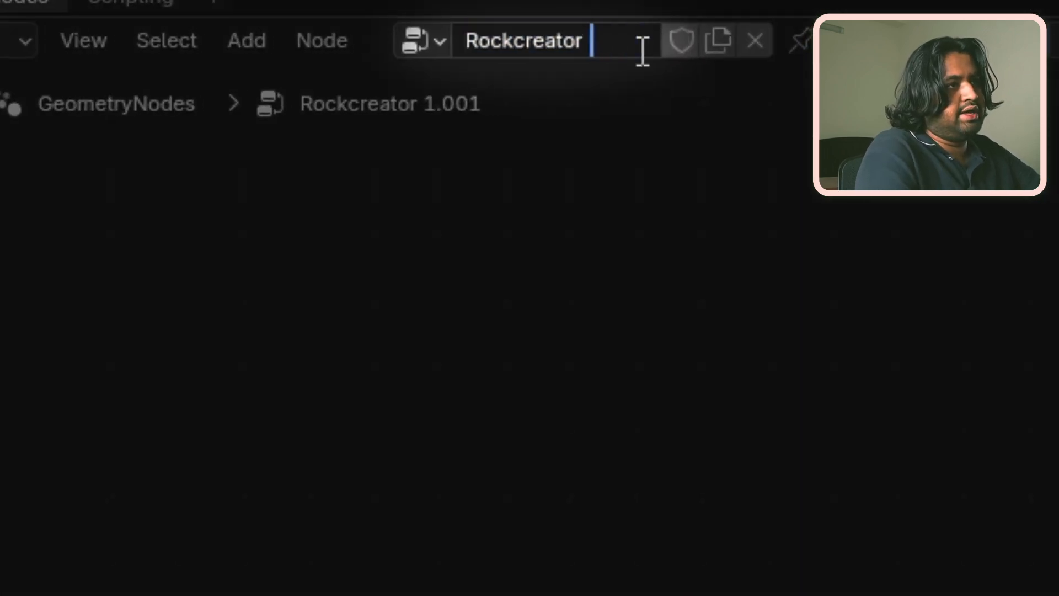
key("BackSpace")
type("_timelapse")
key("Return")
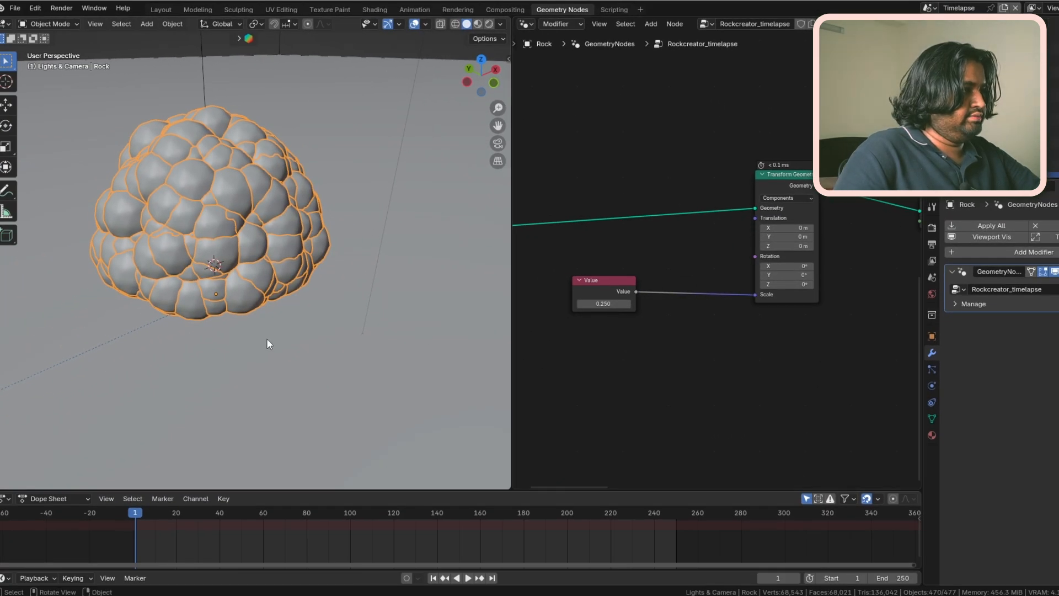
Show the rock through the scene camera, with the surrounding frame zoomed out.
key("KP_0")
key("KP_0")
key("KP_0")
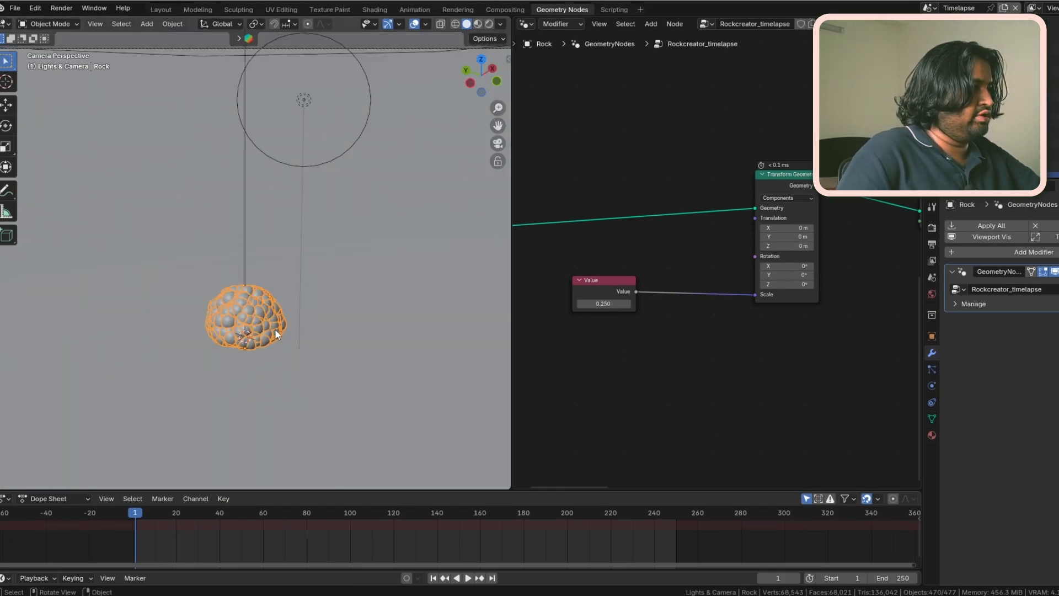
scroll(274, 329, "down", 3)
scroll(289, 332, "up", 2)
scroll(602, 298, "down", 1)
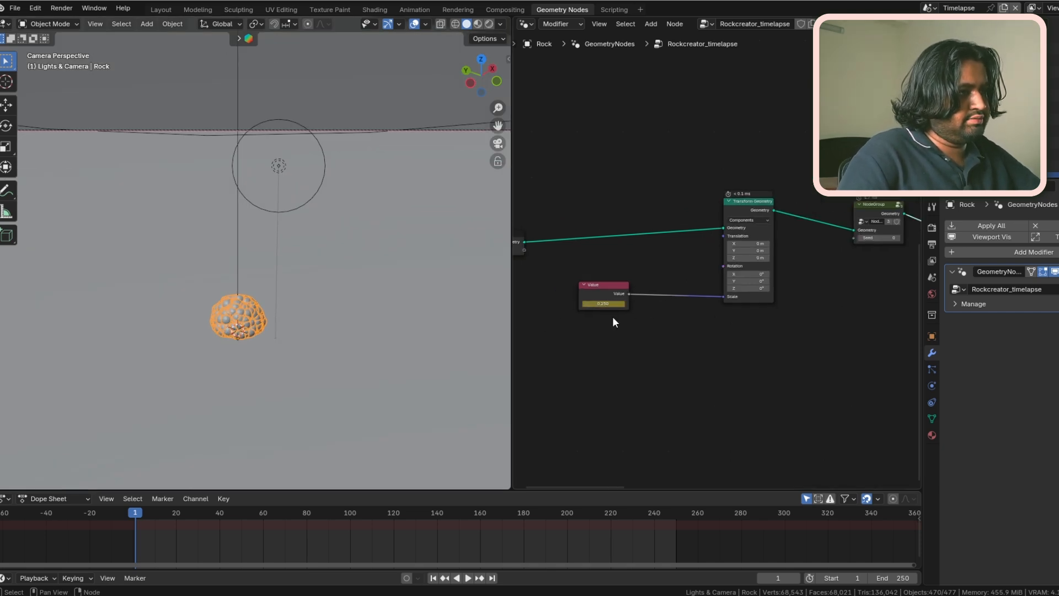
Keyframe a larger value at frame 240 on the Value node that controls the geometry's scale.
left_click(654, 514)
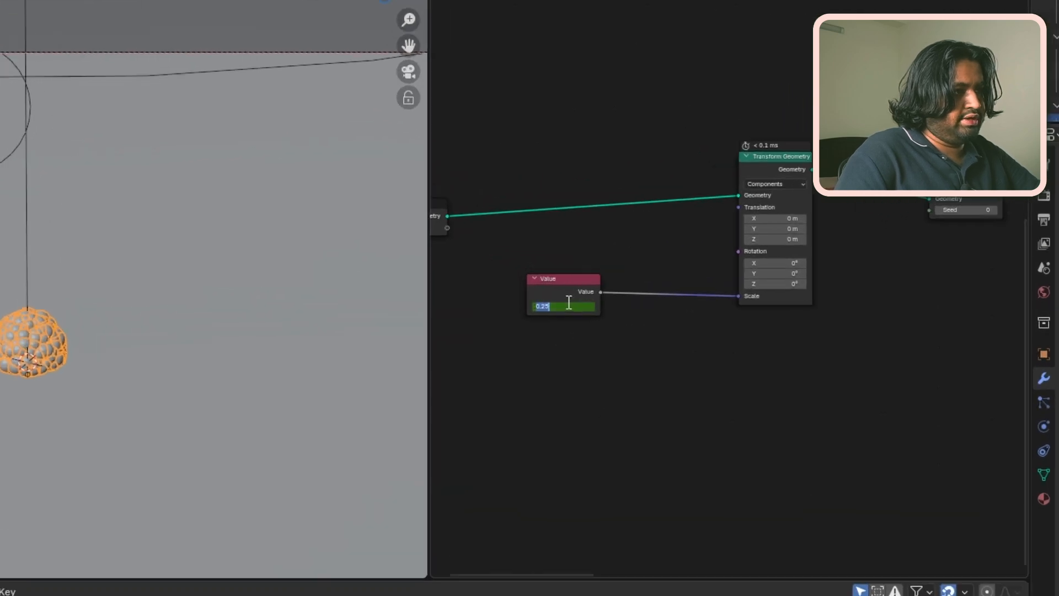
left_click(606, 303)
type("0")
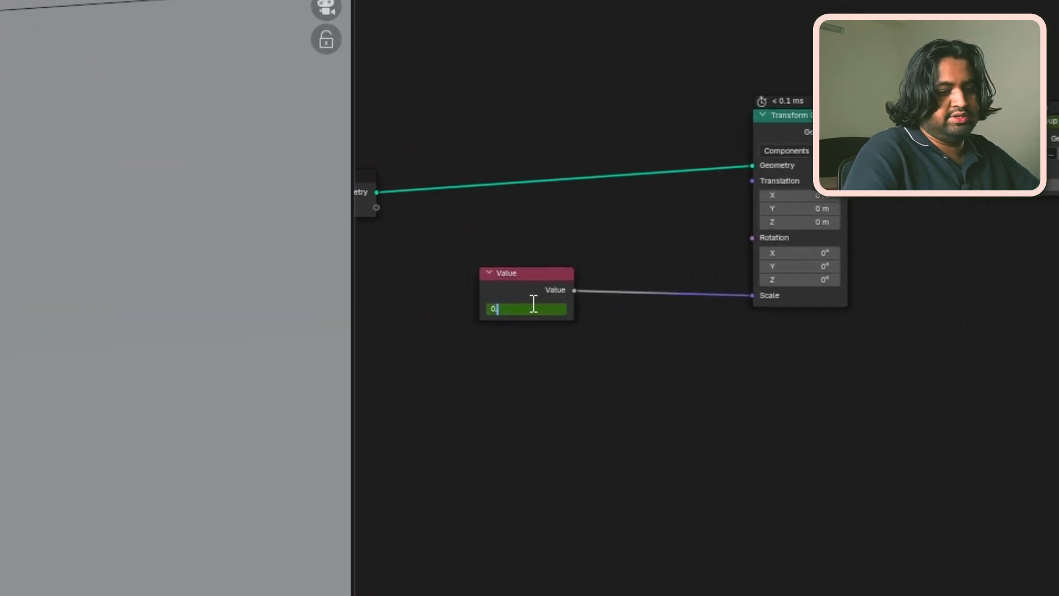
key("Return")
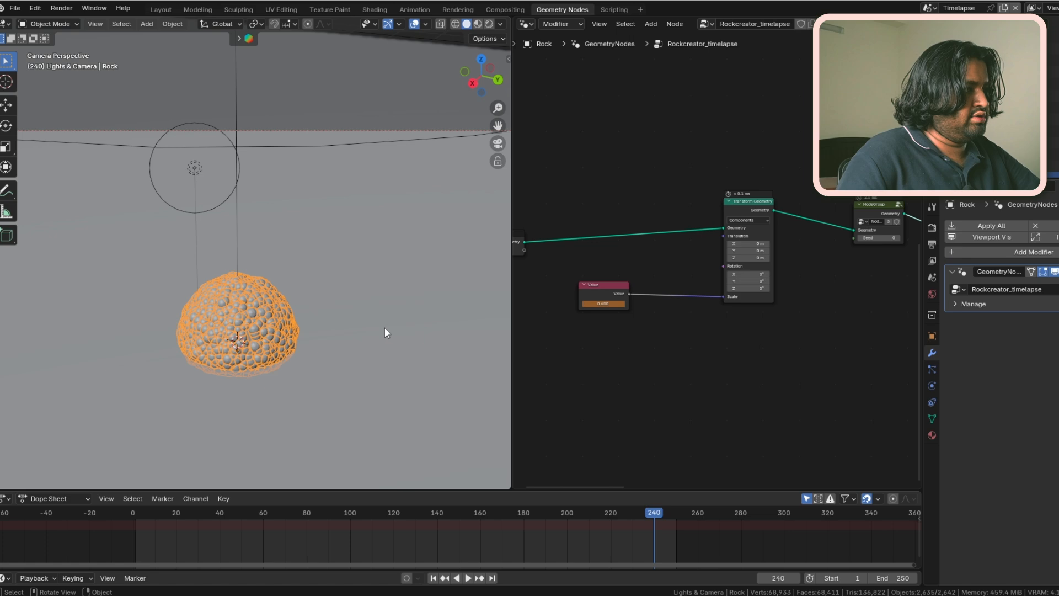
key("i")
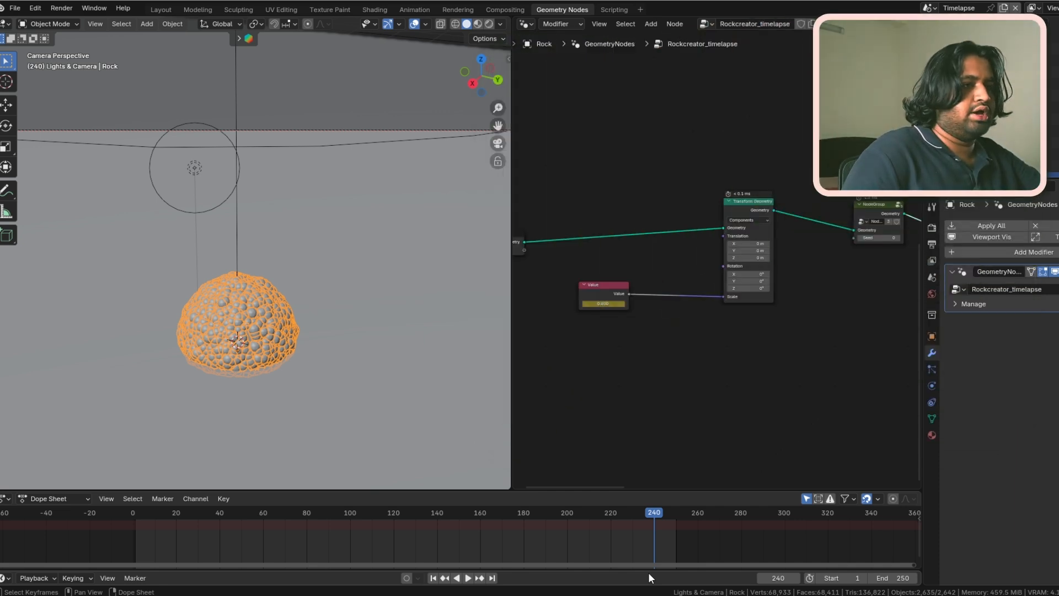
Drive the NodeGroup's seed with the expression #floor(frame/4).
scroll(764, 319, "up", 1)
middle_click_drag(764, 320, 568, 401)
left_click(694, 319)
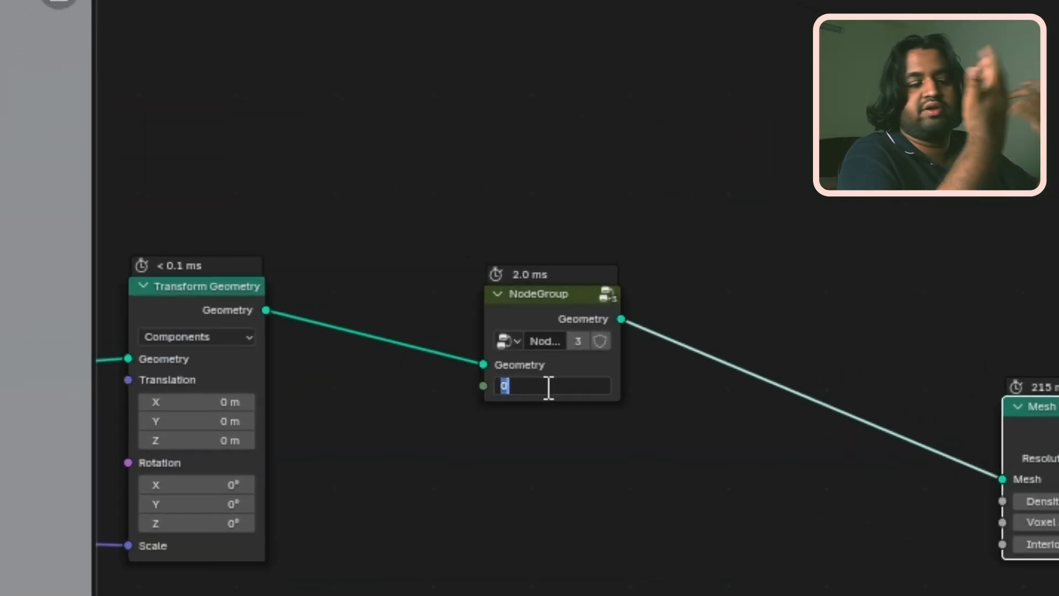
type("#")
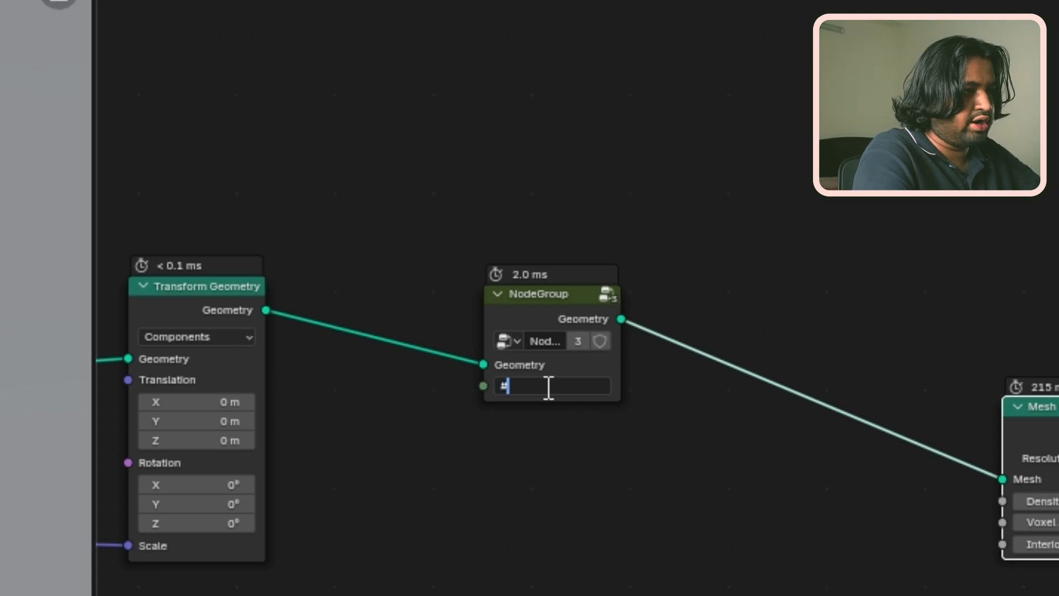
type("floor")
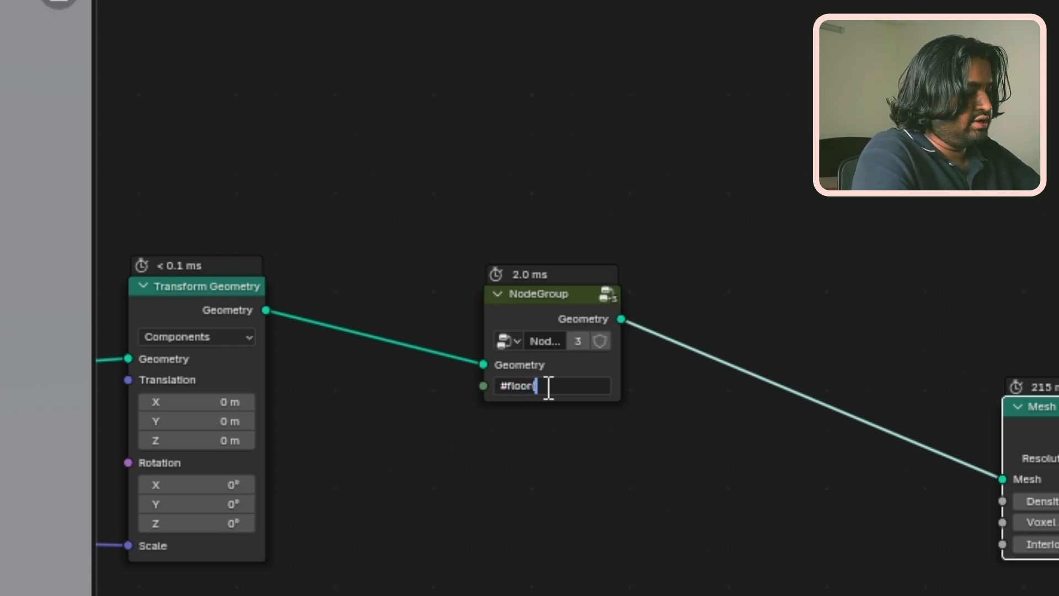
type("(frame")
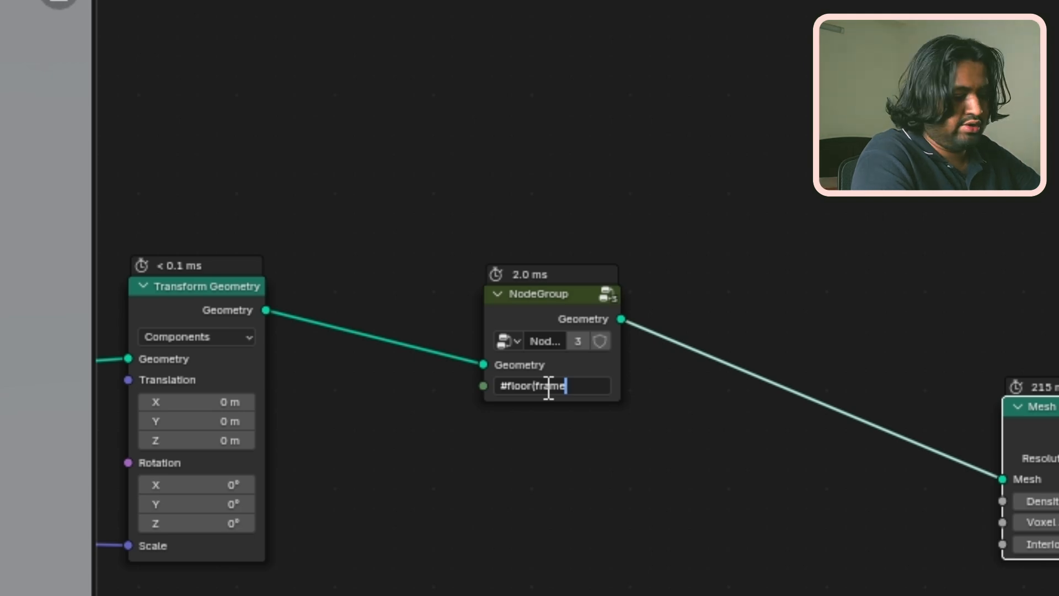
type(")/4")
type(")")
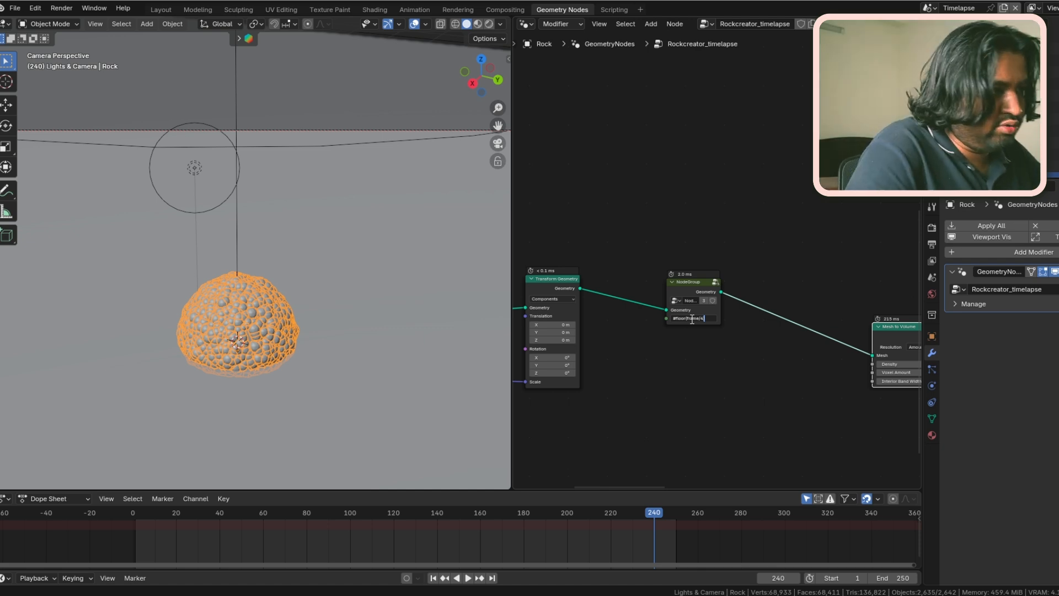
type(")")
key("Return")
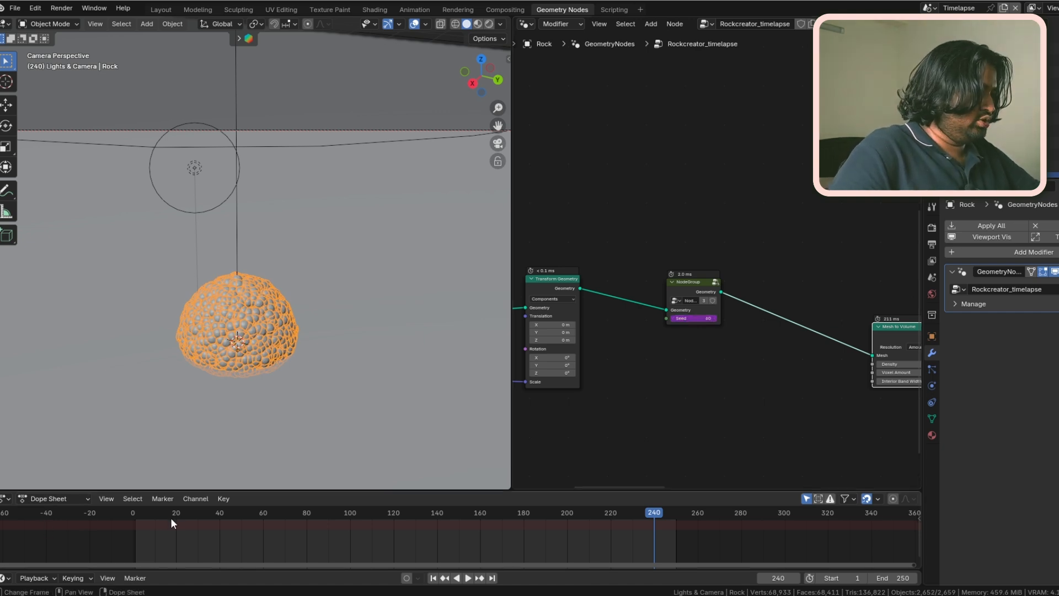
Return to frame 1 and step through the frames up to 25 to check how the seed and rock change.
left_click(433, 577)
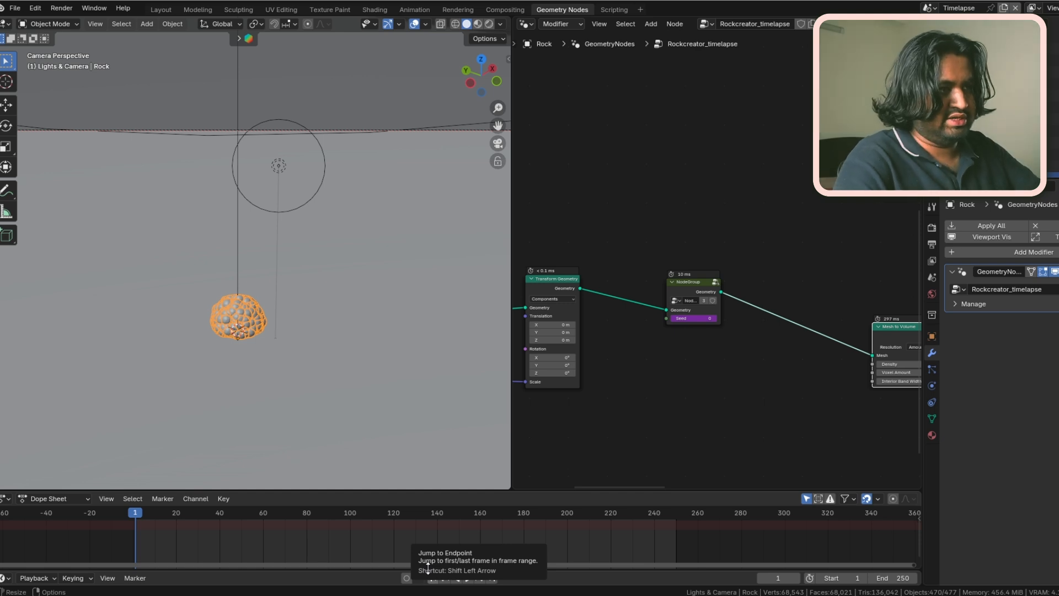
scroll(750, 312, "up", 3)
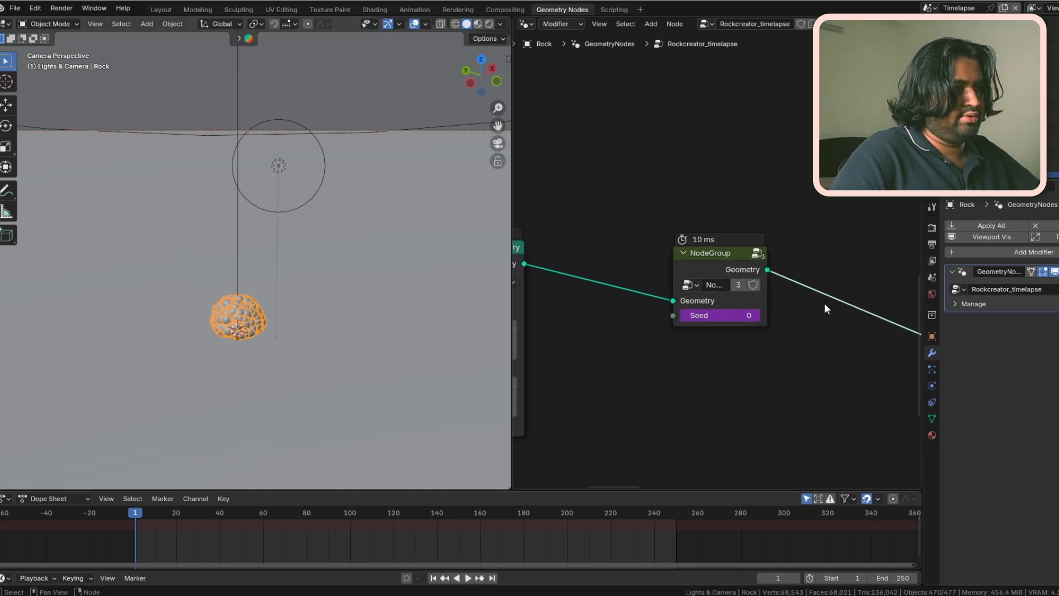
key("Right")
key("Right")
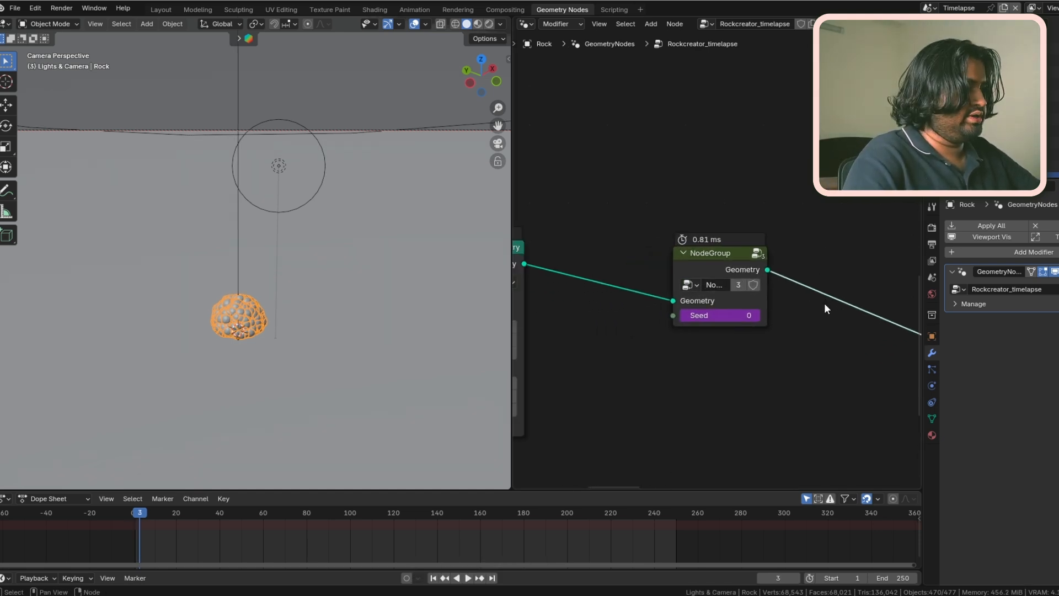
key("Right")
key("Right")
key("Left")
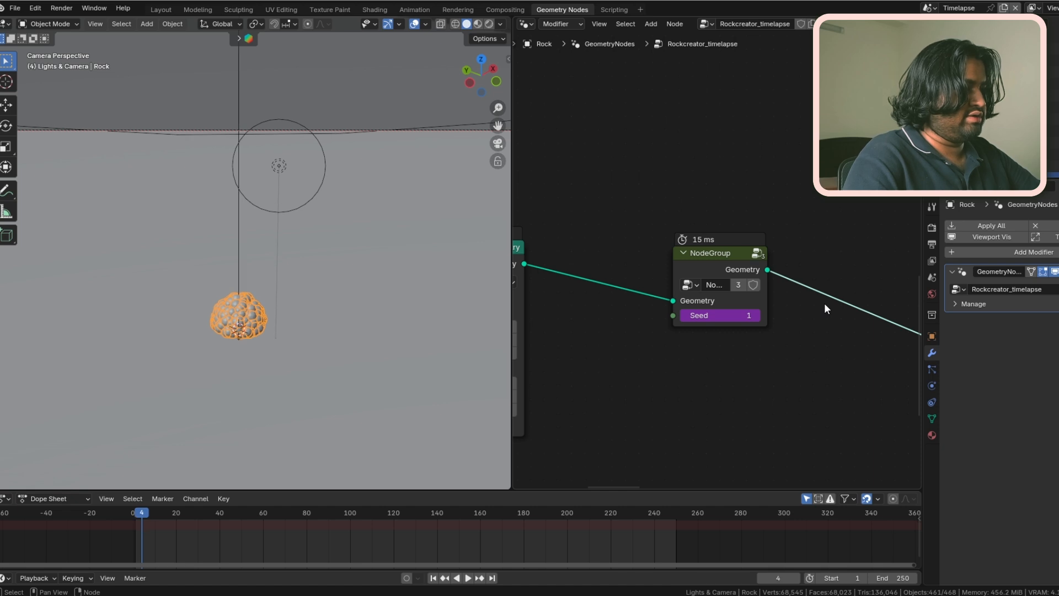
key("Left")
key("Right")
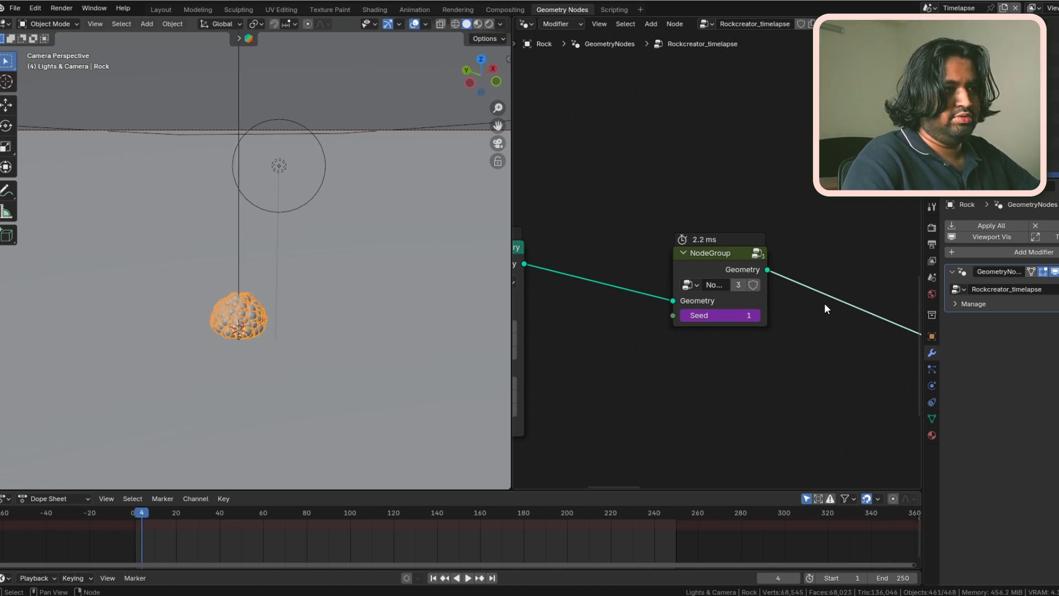
key("Right")
key("Right")
key("Right")
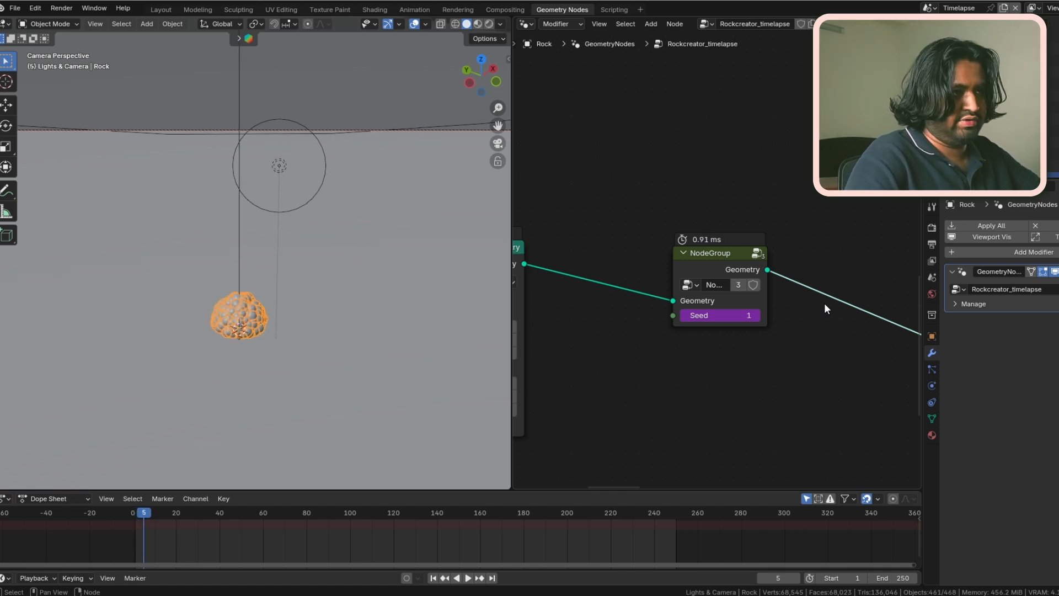
key("Right")
key("Right")
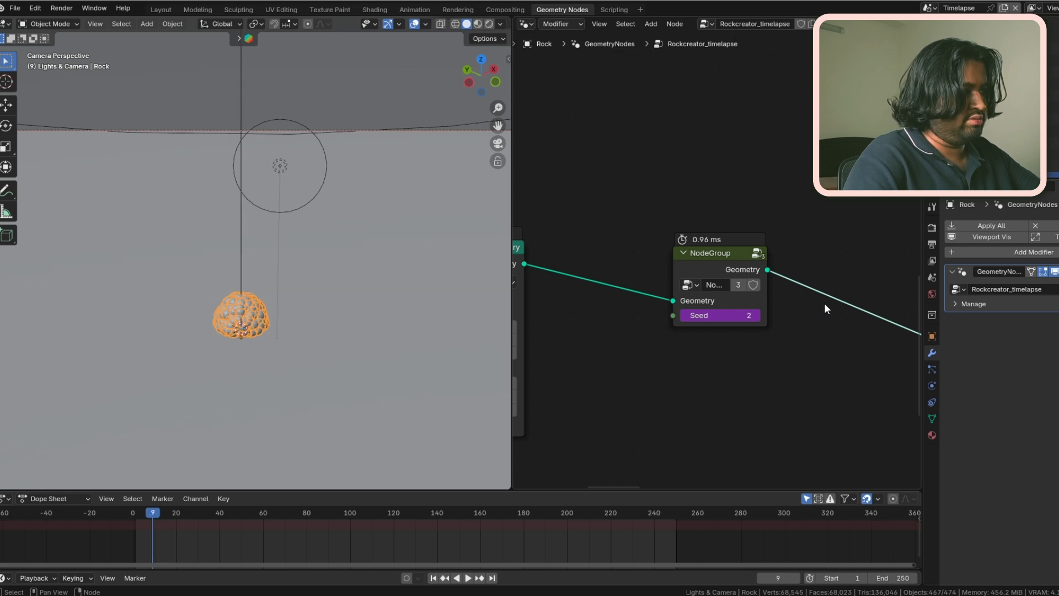
key("Left")
key("Right")
key("Right")
key("Right")
key("Right")
key("Right")
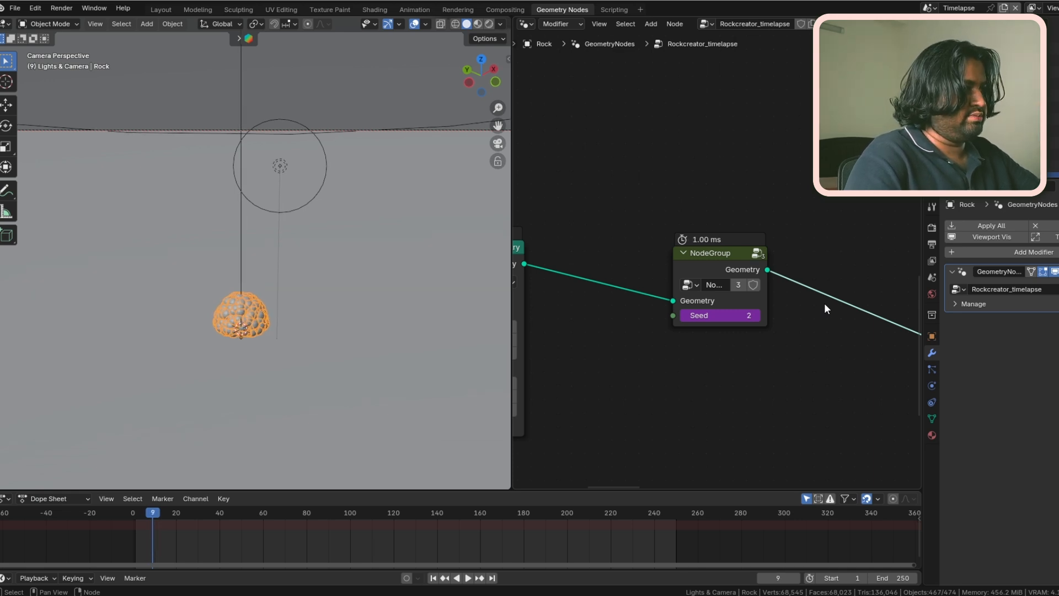
key("Right")
key("Right")
key("Right")
key("Right")
key("Right")
key("Right")
key("Right")
key("Right")
key("Right")
key("Right")
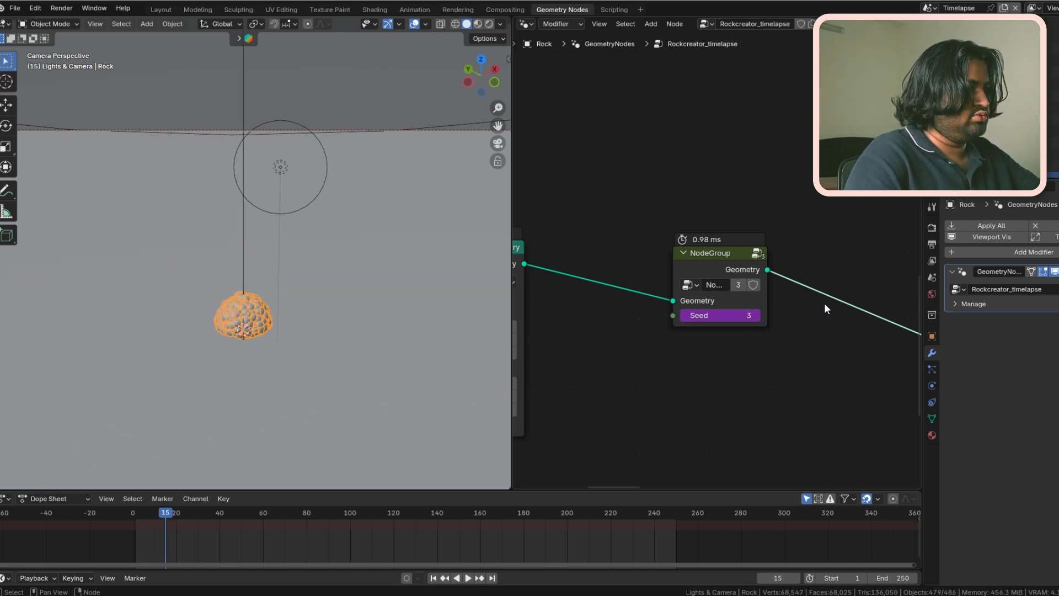
key("Right")
key("Right")
key("Right")
key("Right")
key("Right")
key("Right")
key("Right")
key("Right")
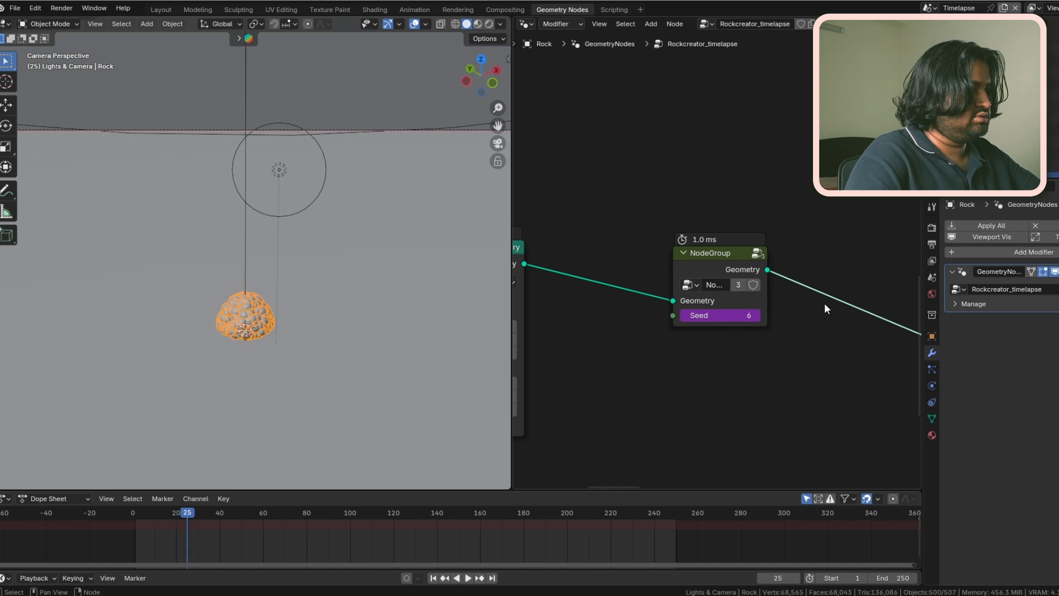
Step forward through the frames up to 40 and view the changing rock from other angles.
key("Right")
key("Right")
key("Right")
key("Right")
key("Right")
key("Right")
key("Right")
key("Right")
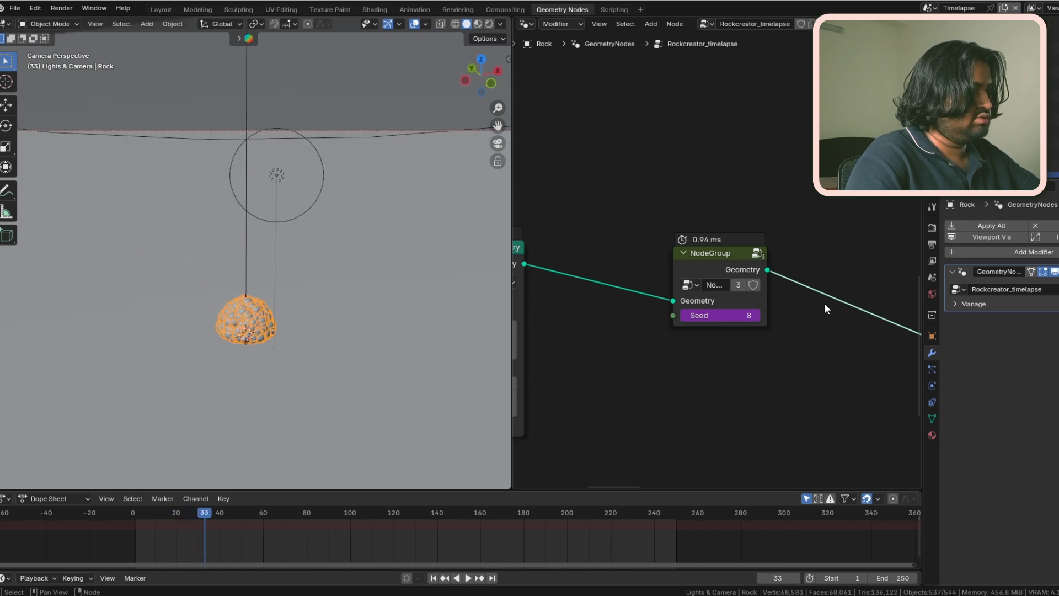
key("Right")
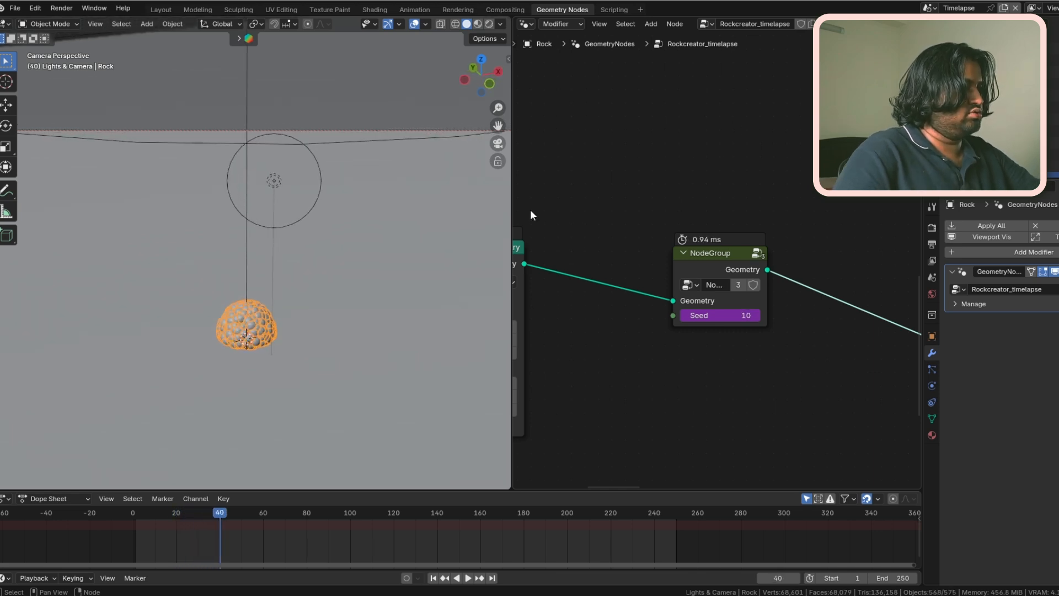
scroll(397, 326, "down", 3)
middle_click_drag(395, 326, 307, 263)
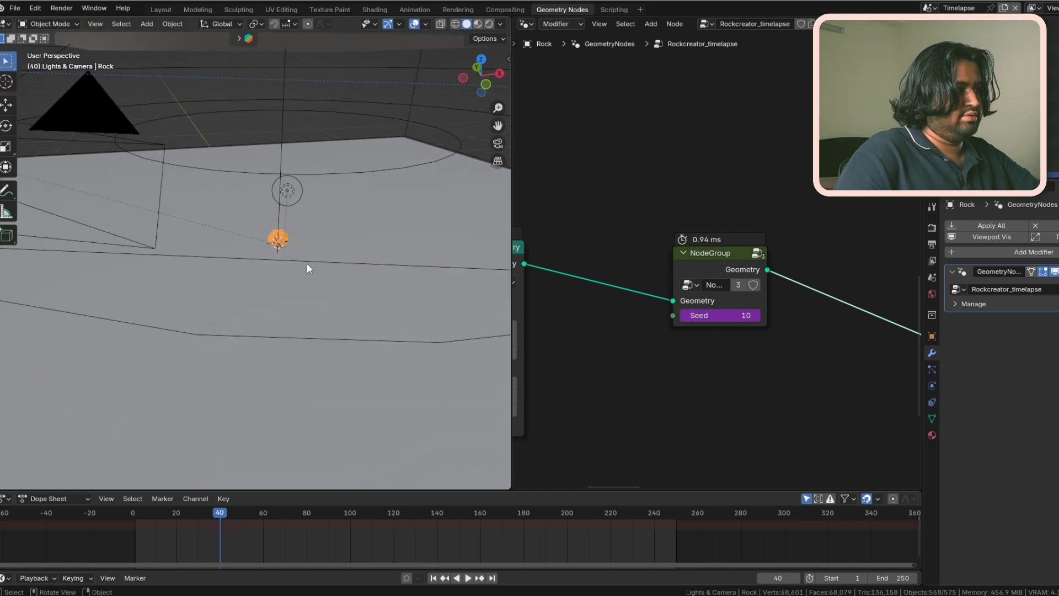
scroll(260, 213, "up", 9)
middle_click_drag(257, 219, 232, 235)
scroll(232, 288, "down", 8)
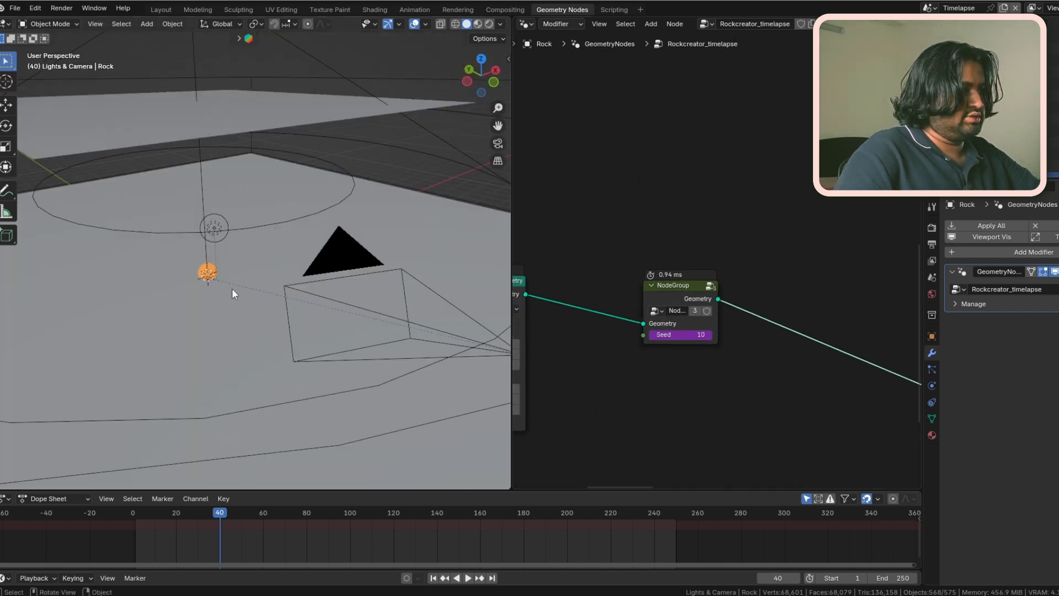
Select the Value node that controls the scale and set its keyframes' interpolation mode to Linear.
scroll(598, 418, "down", 5)
middle_click_drag(599, 417, 672, 397)
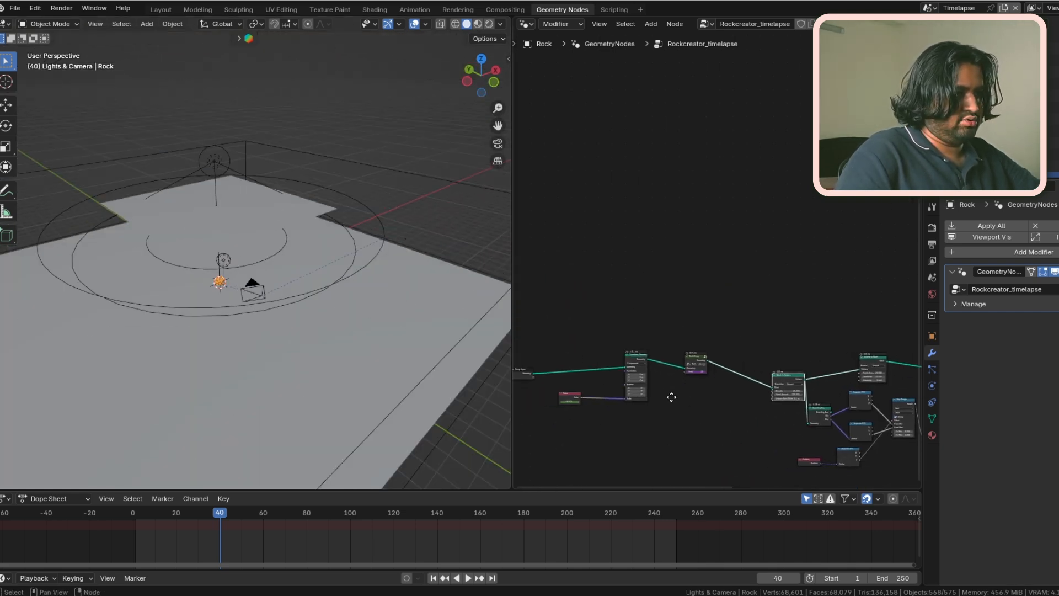
scroll(562, 413, "up", 10)
left_click(577, 365)
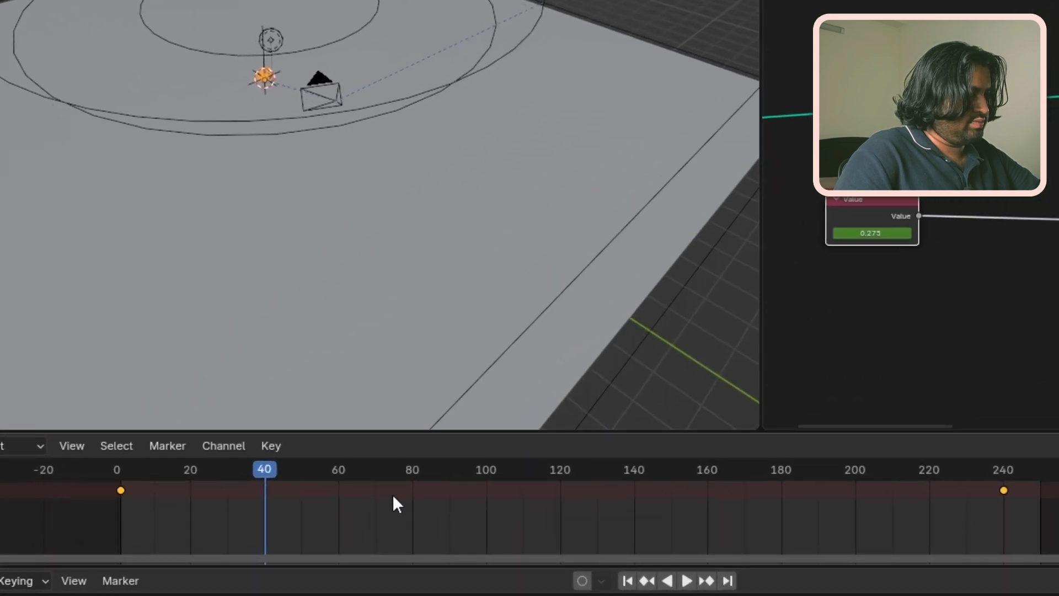
right_click(393, 494)
mouse_move(383, 453)
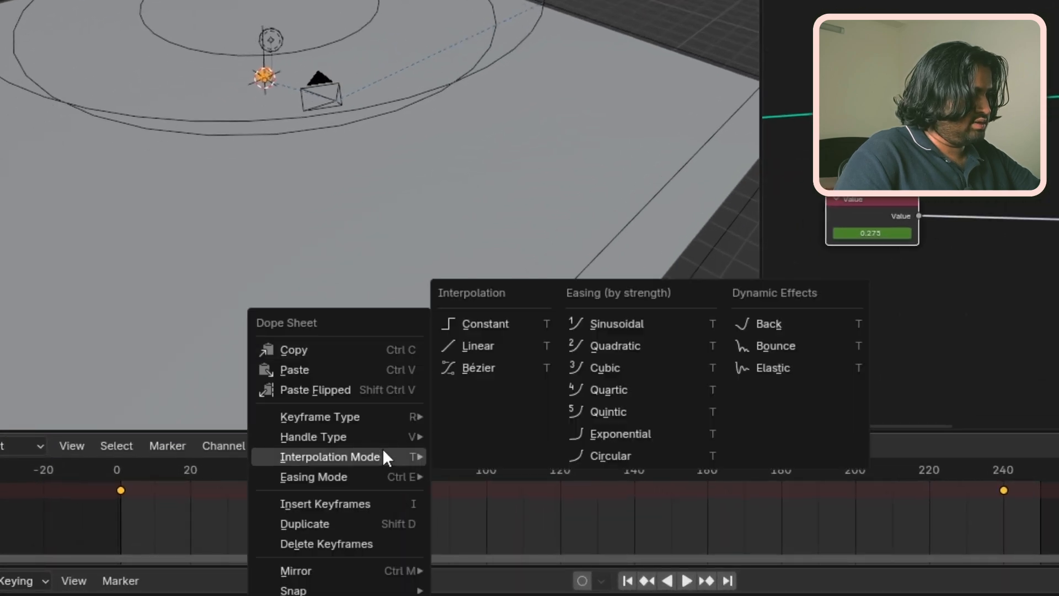
left_click(485, 347)
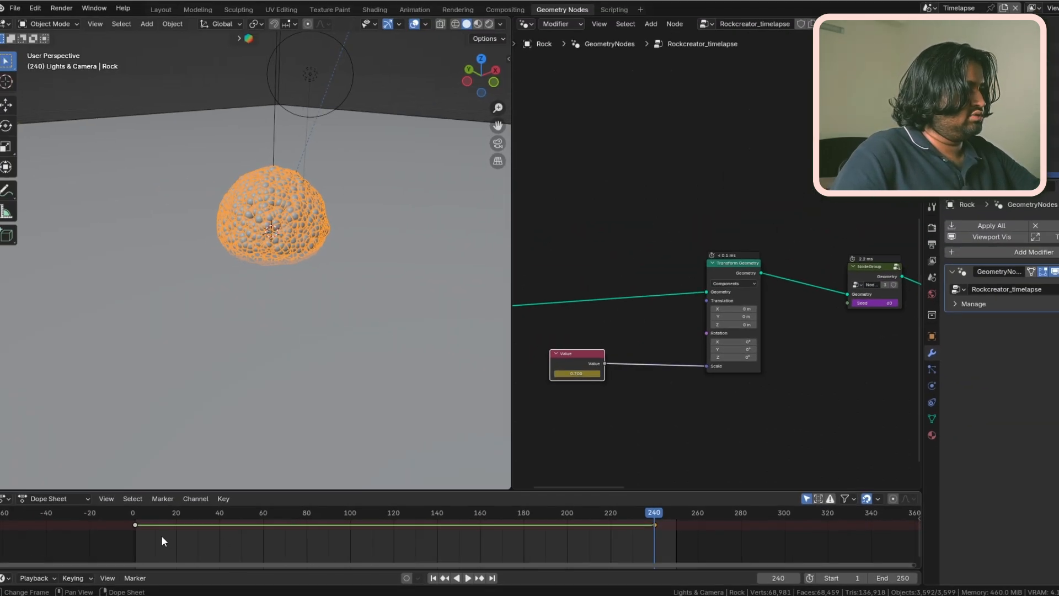
Play the animation from its beginning, stop it, and go to frame 160 to check the rock's growth.
left_click(141, 517)
key("space")
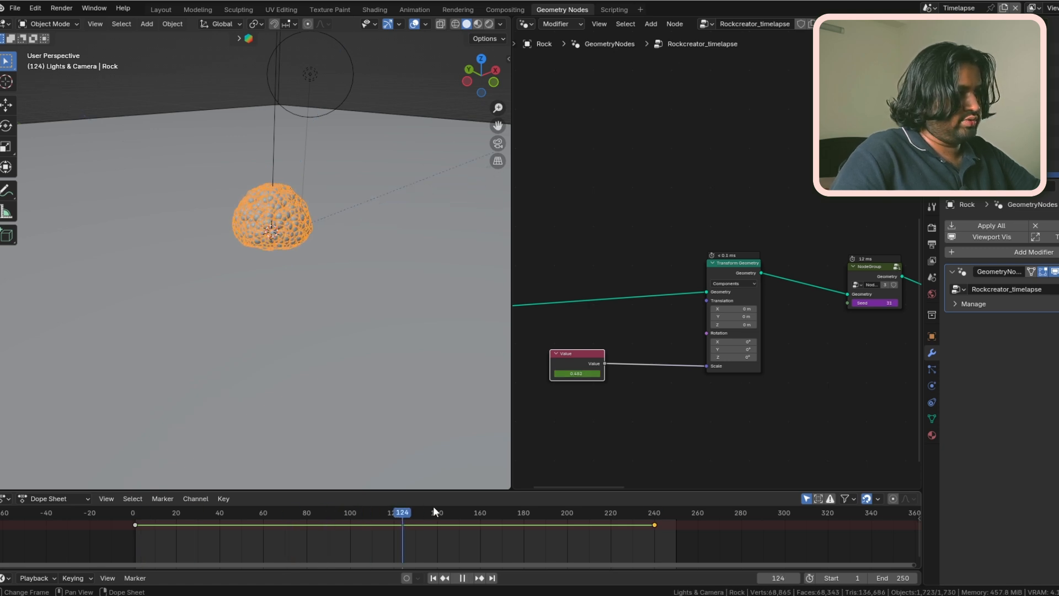
key("space")
left_click(479, 508)
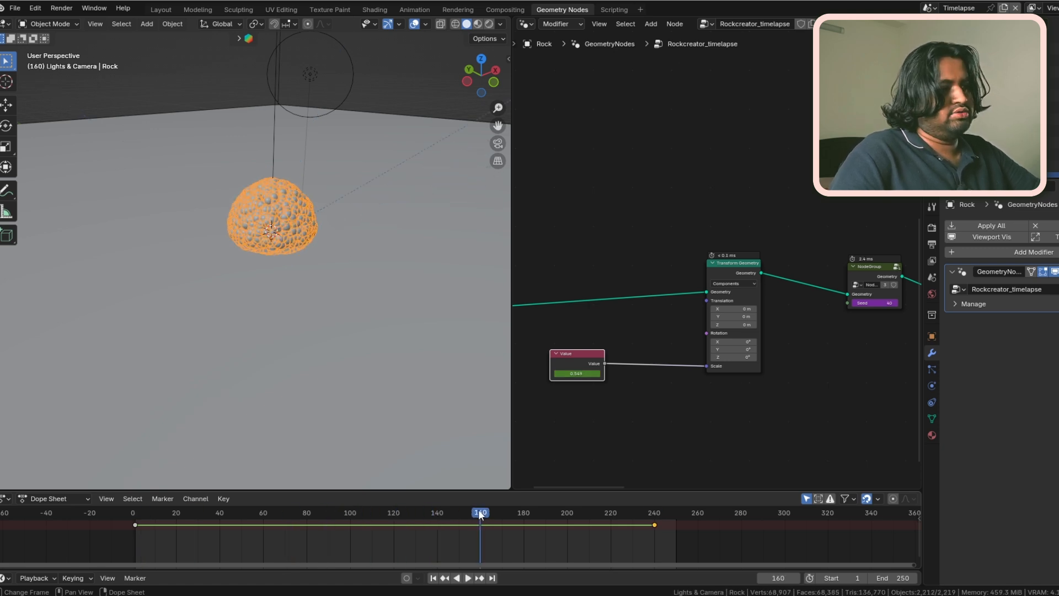
Hide the Atmosphere box surrounding the scene and switch the viewport to rendered shading.
scroll(397, 284, "down", 14)
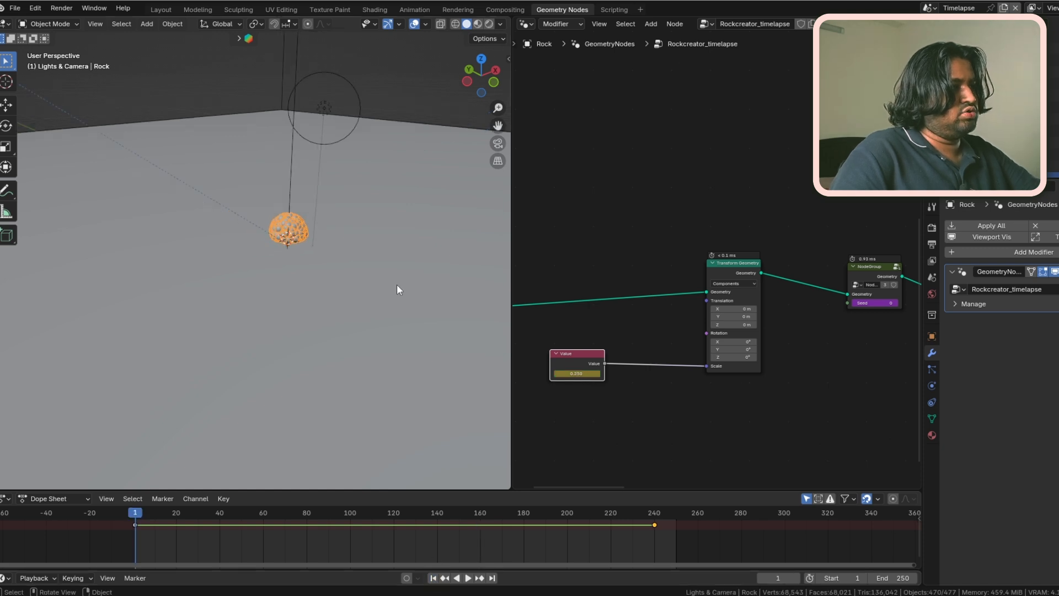
middle_click_drag(415, 300, 134, 336)
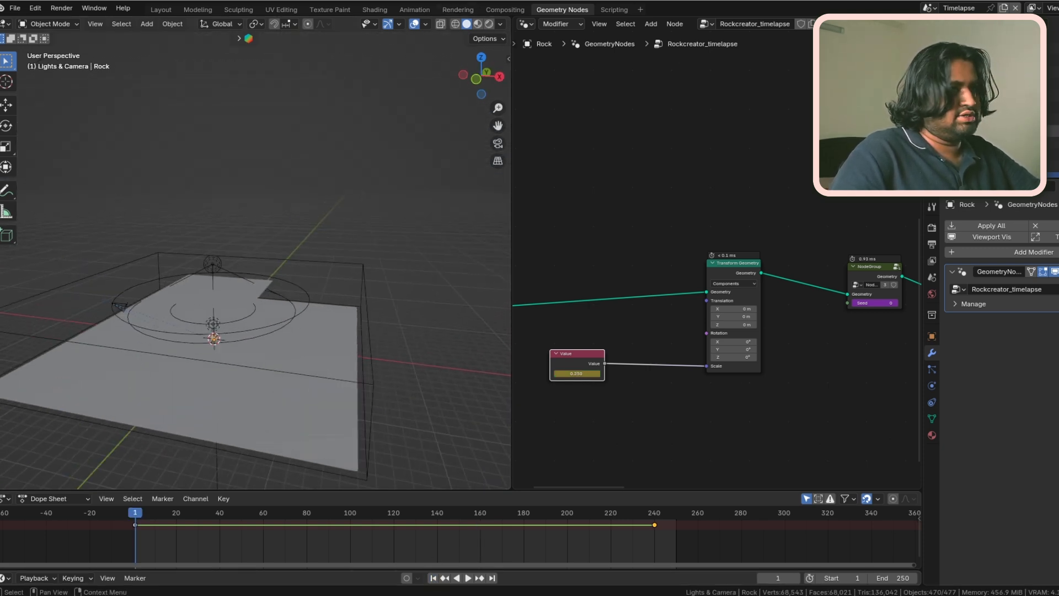
left_click(371, 389)
key("Delete")
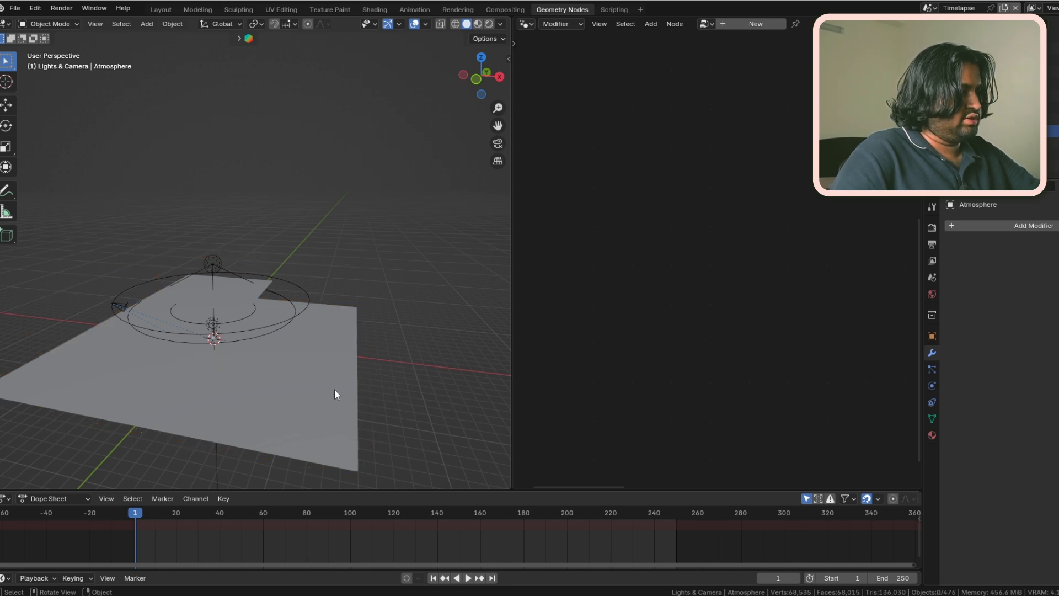
middle_click_drag(334, 389, 333, 380)
left_click(489, 24)
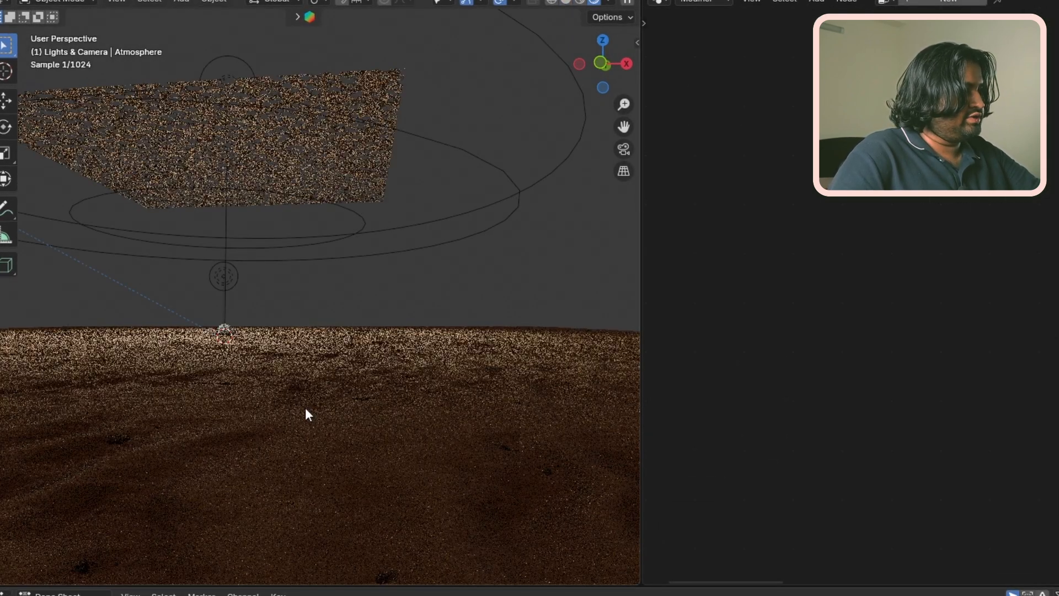
Select the sand plane and display its whole material node tree in the Shader Editor.
left_click(244, 350)
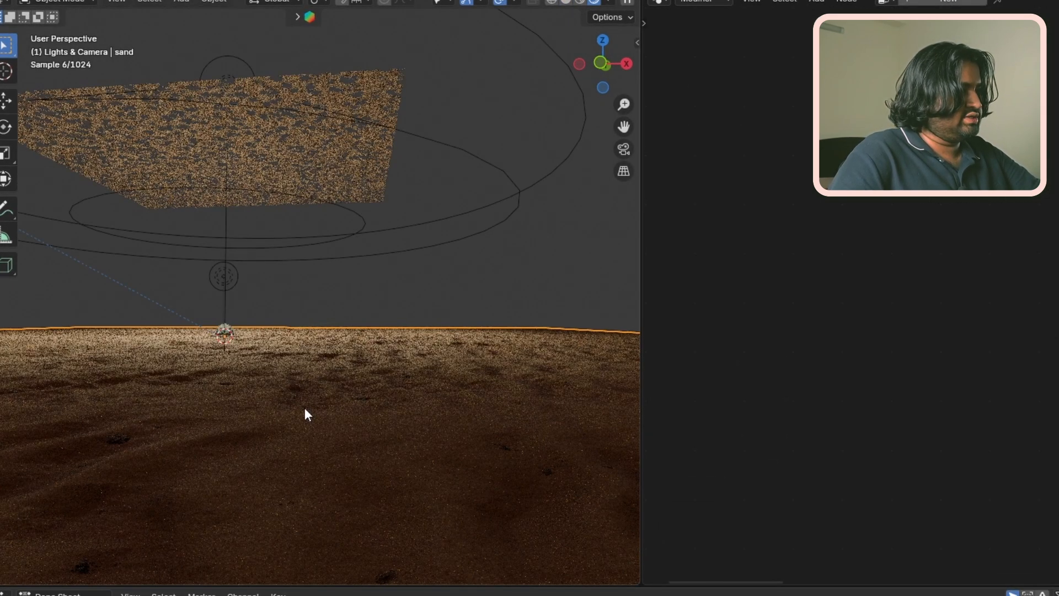
left_click(660, 4)
left_click(694, 134)
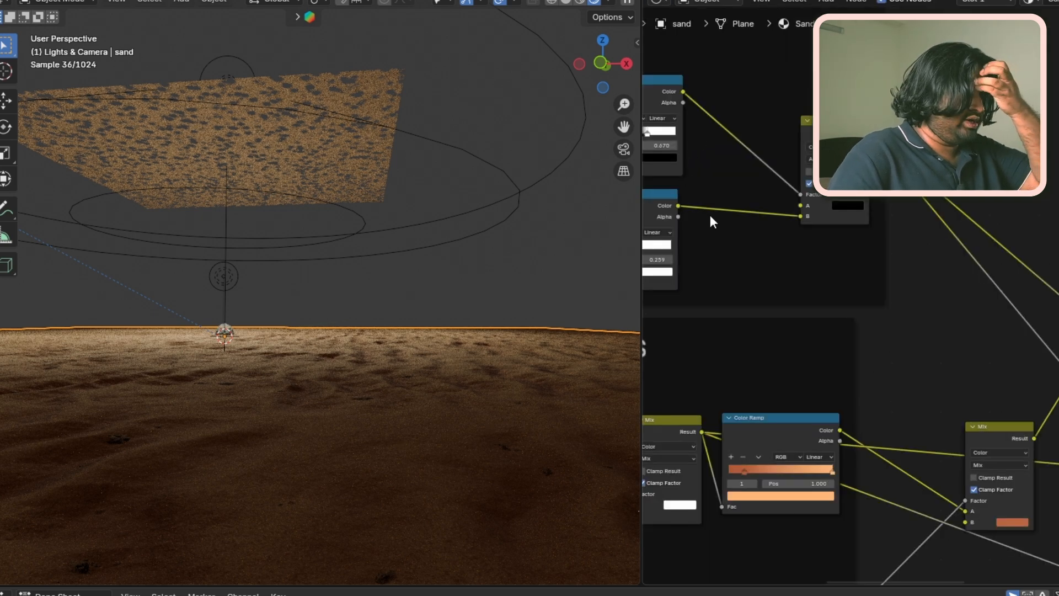
scroll(822, 335, "down", 10)
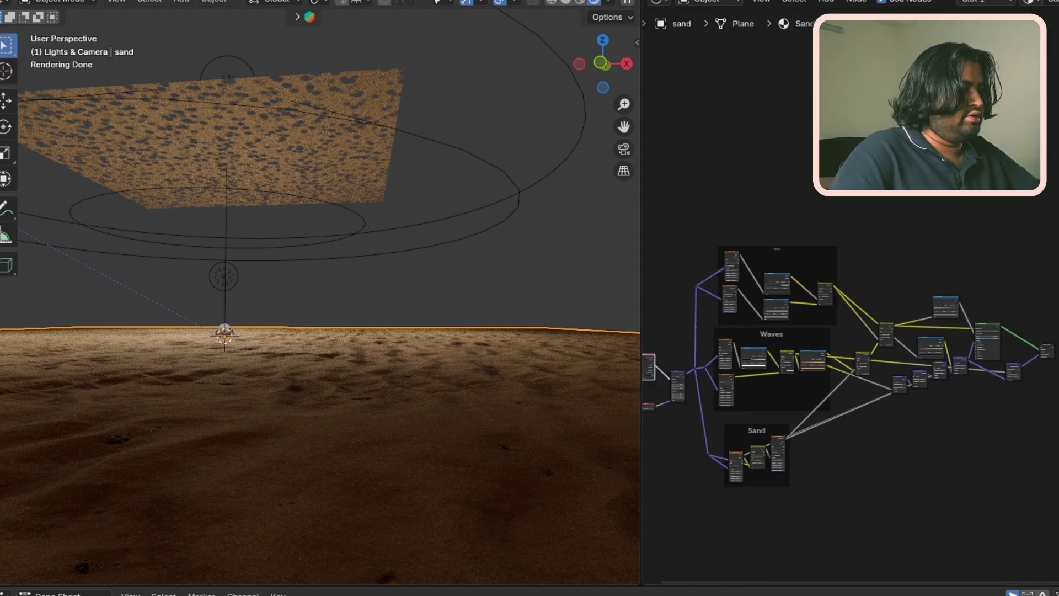
Switch to the browser, search YouTube for "procedural sand texture blender" and look at the Procedural Desert Sand Material tutorial.
key("alt+Tab")
left_click(356, 16)
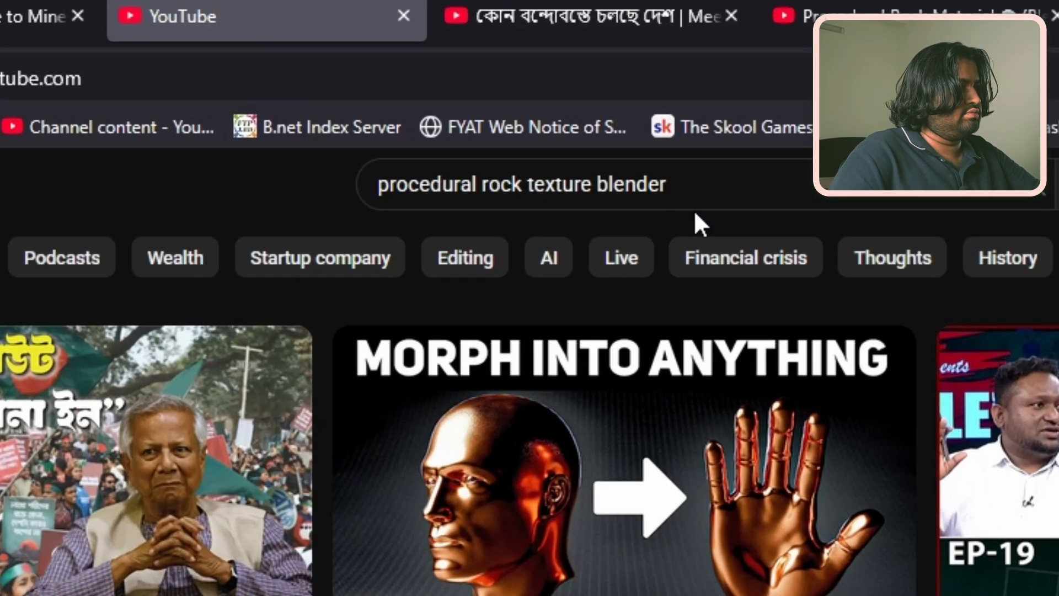
left_click_drag(627, 166, 491, 171)
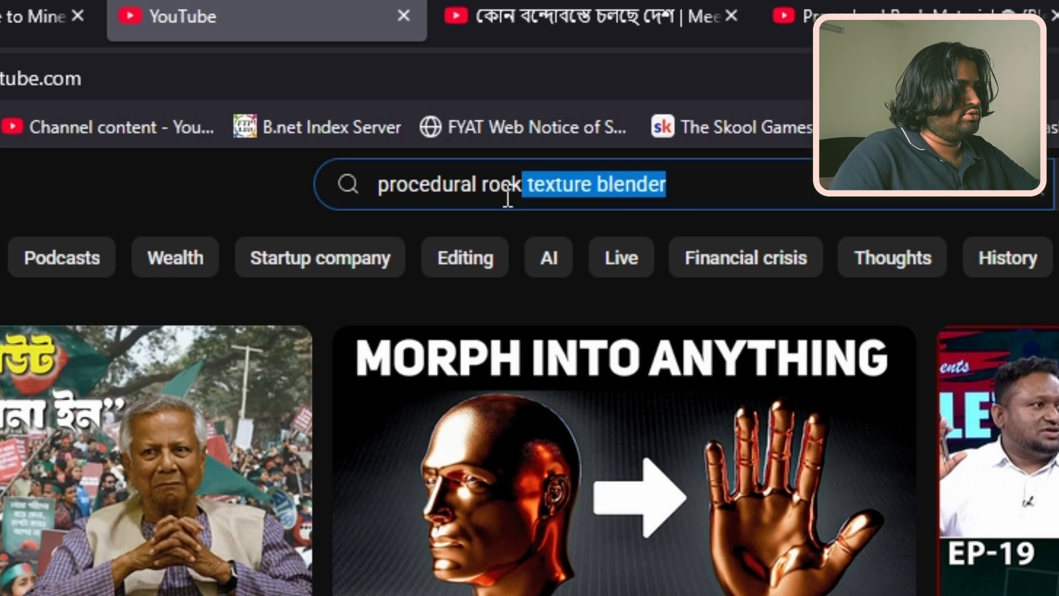
left_click(505, 193)
double_click(485, 194)
type("sand")
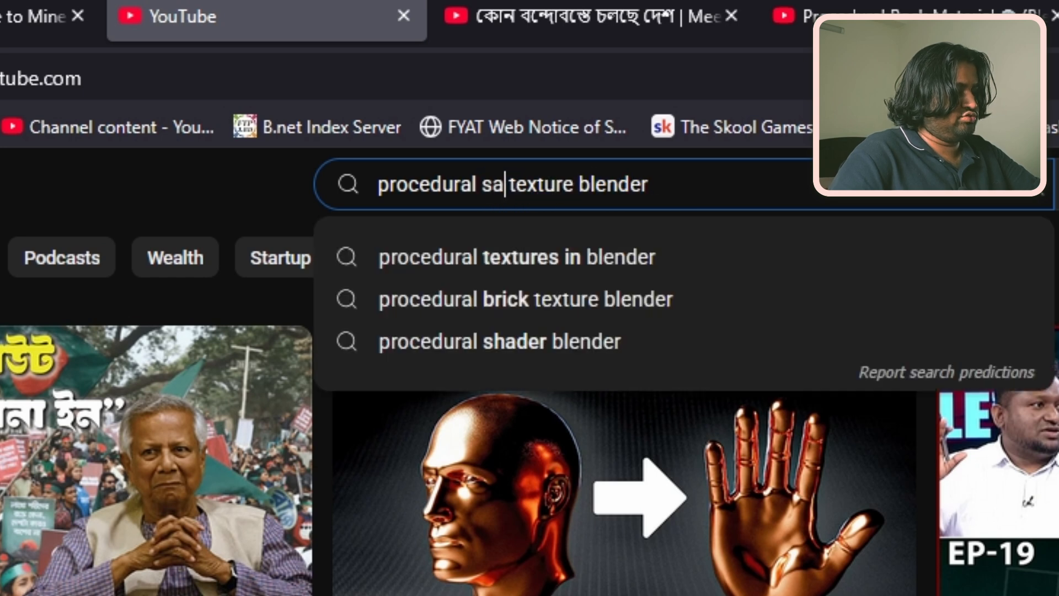
key("Return")
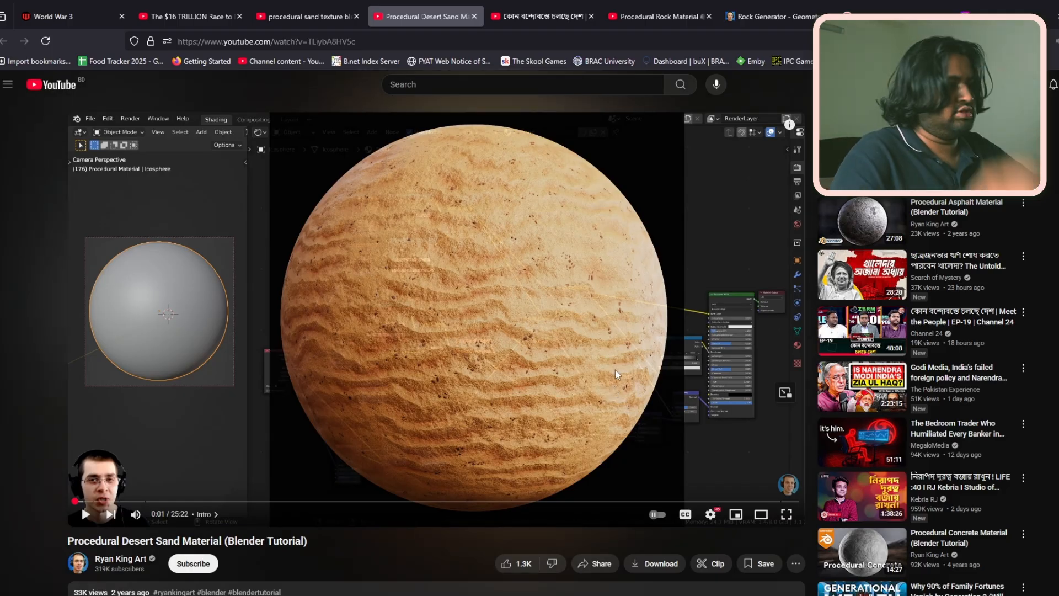
scroll(523, 487, "down", 3)
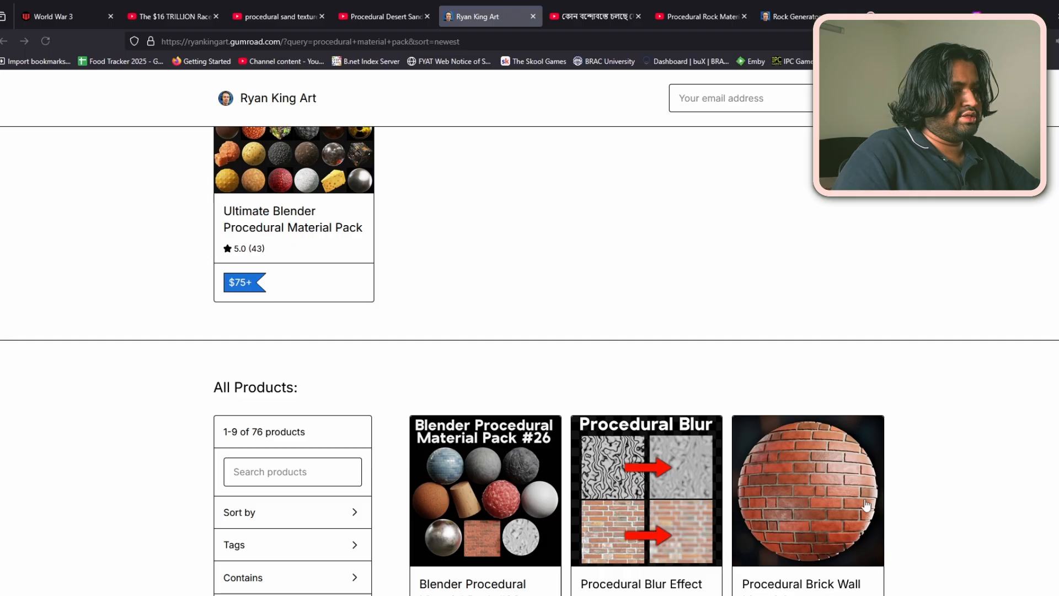
left_click(381, 17)
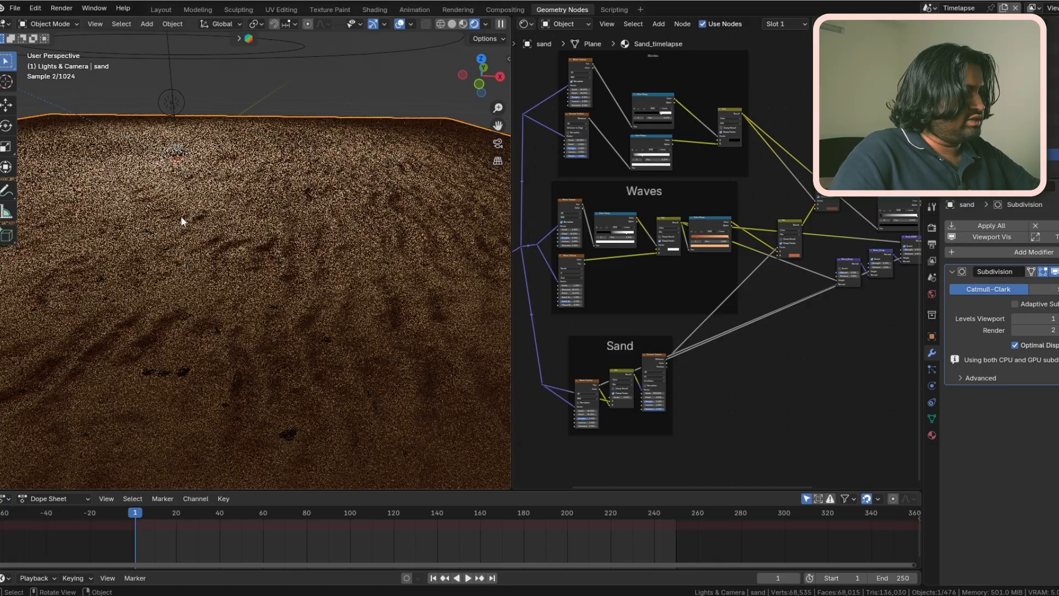
Switch back to Blender, try shifting the sand texture with the Mapping node's X location, and reset it to 0 m.
middle_click_drag(212, 207, 288, 253, "ctrl")
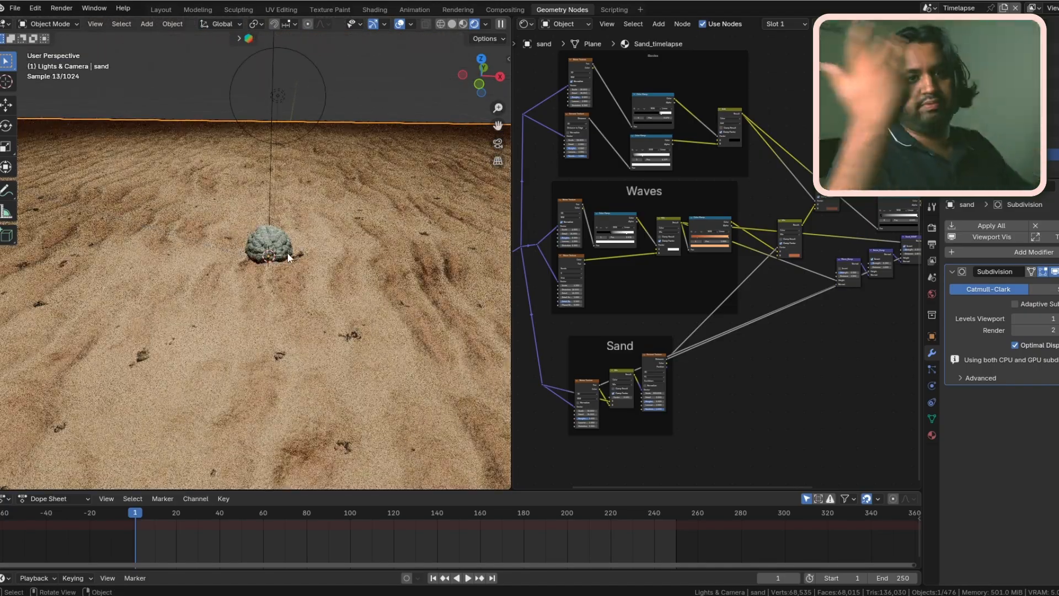
middle_click_drag(729, 428, 860, 449)
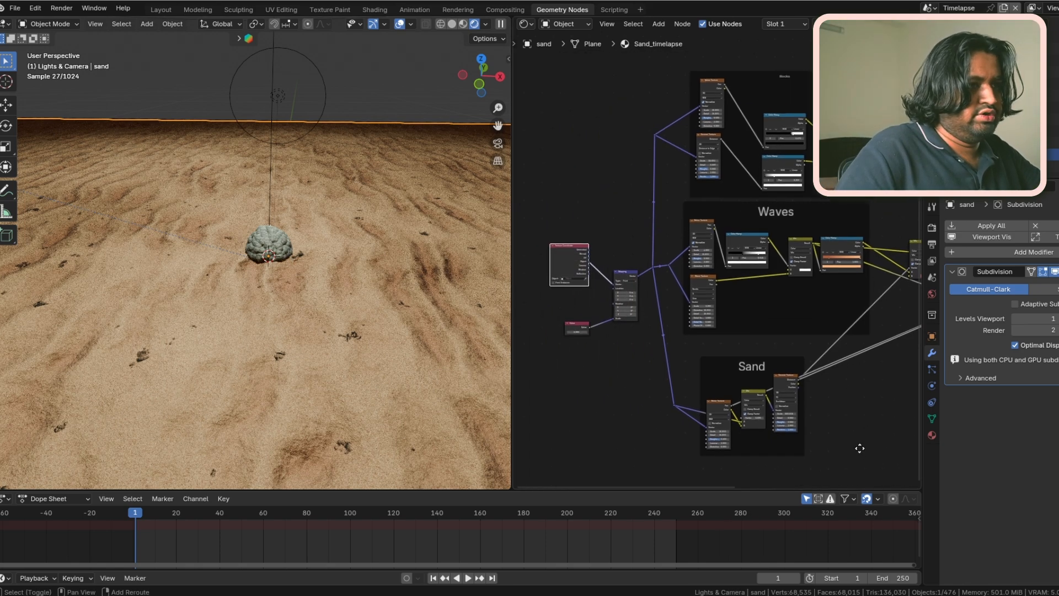
scroll(604, 319, "up", 7)
scroll(638, 340, "up", 4)
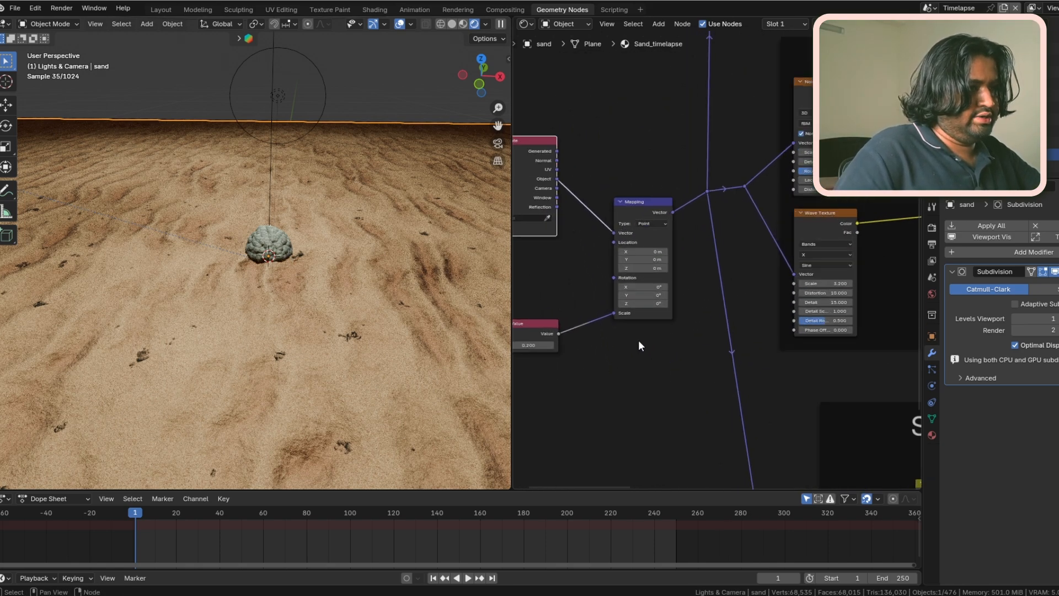
left_click_drag(642, 219, 673, 218)
left_click(660, 220)
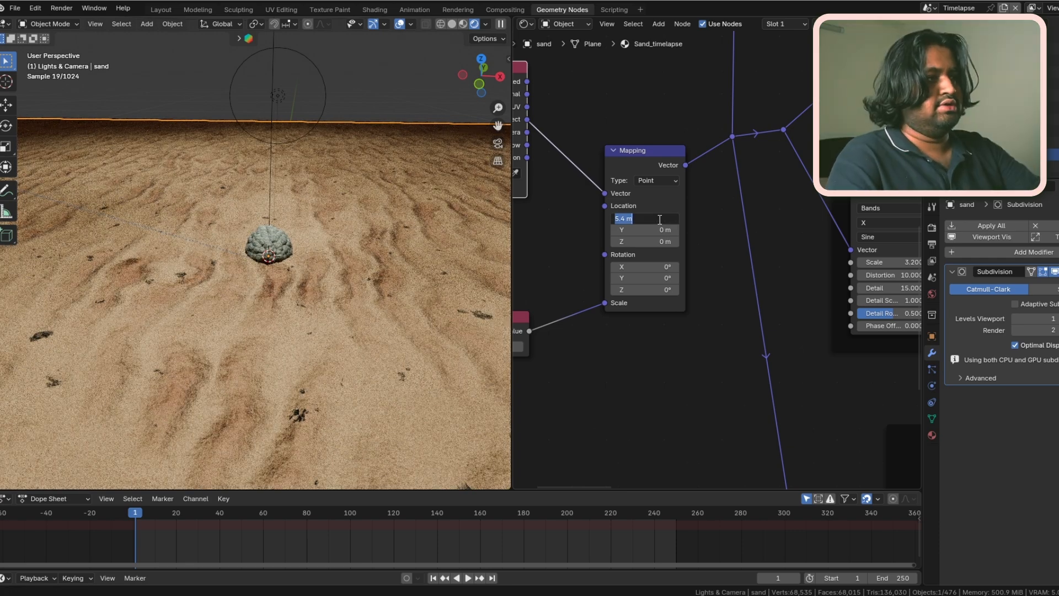
type("0")
key("Return")
Drive the Mapping node's X location with the expression #floor(frame/5) and step forward through the frames to check the sand.
left_click(660, 220)
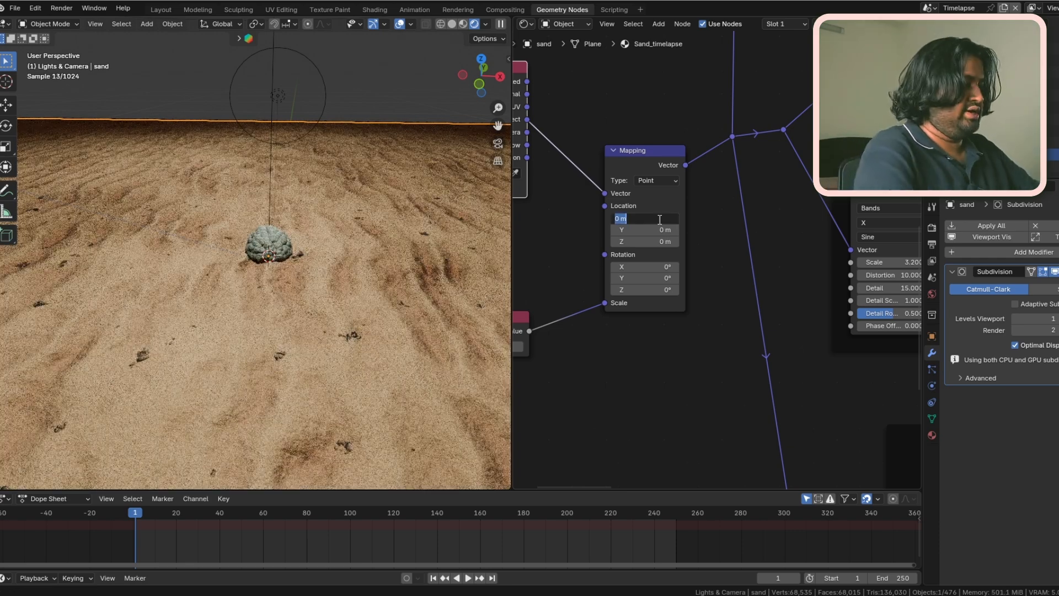
type("#floor(frame/5")
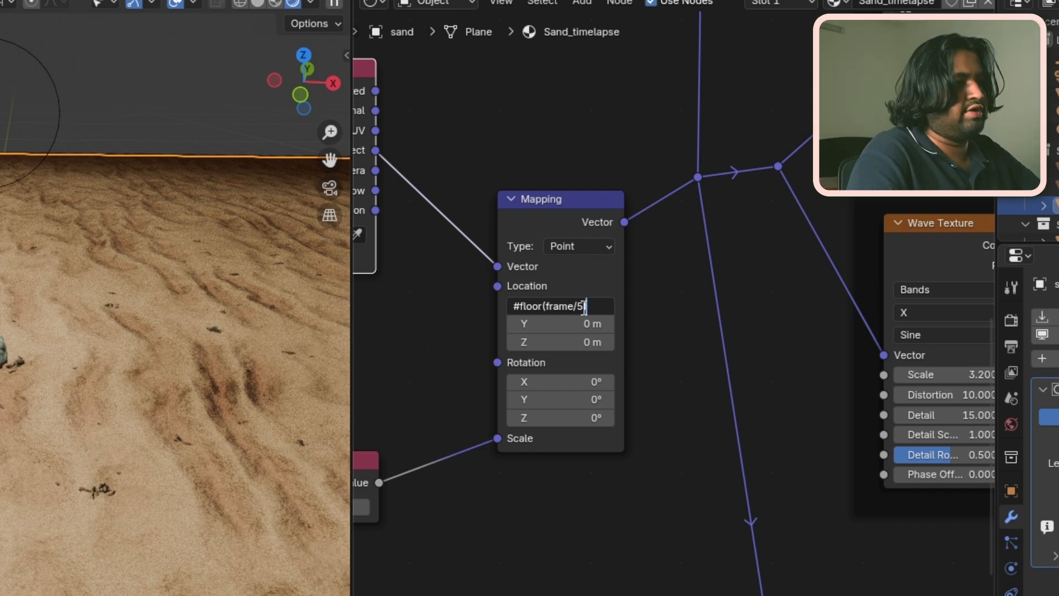
key("Return")
key("Right")
key("Right")
key("Right")
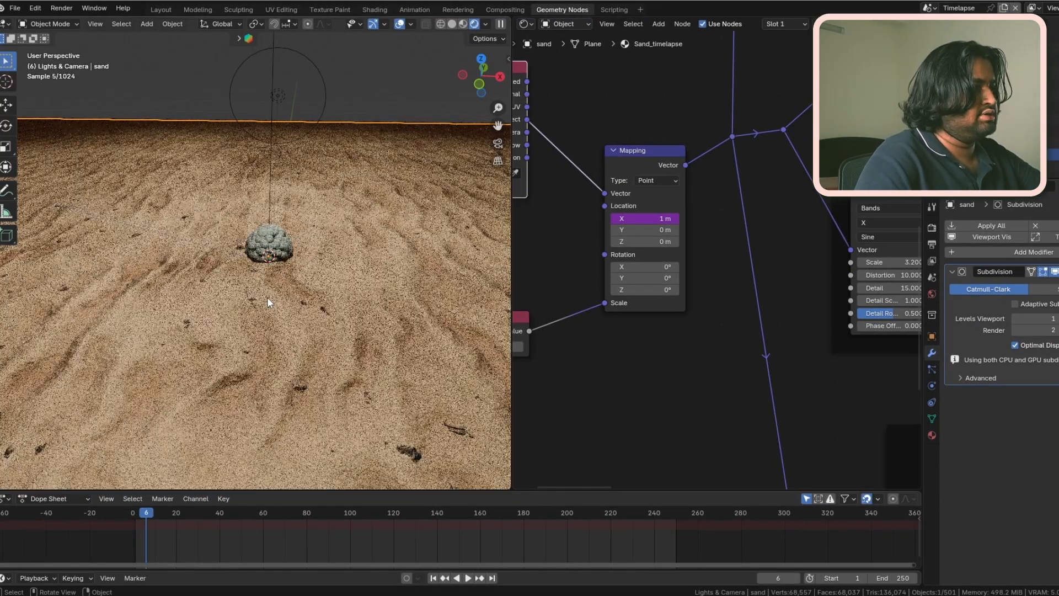
key("Right")
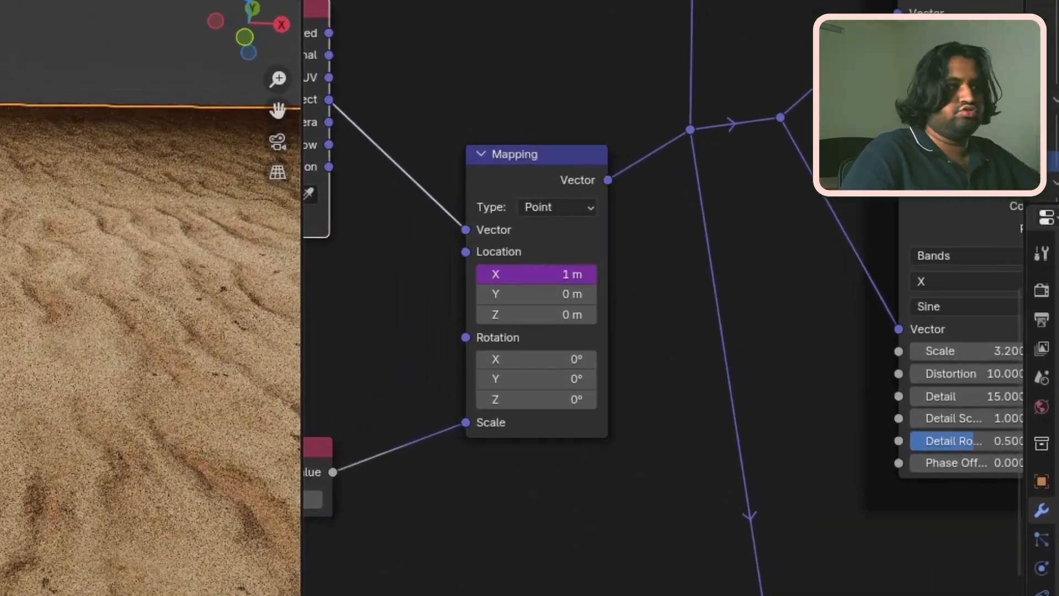
Change the driver expression of the Mapping node's X location to floor(frame/5)*5.
double_click(556, 276)
left_click(566, 281)
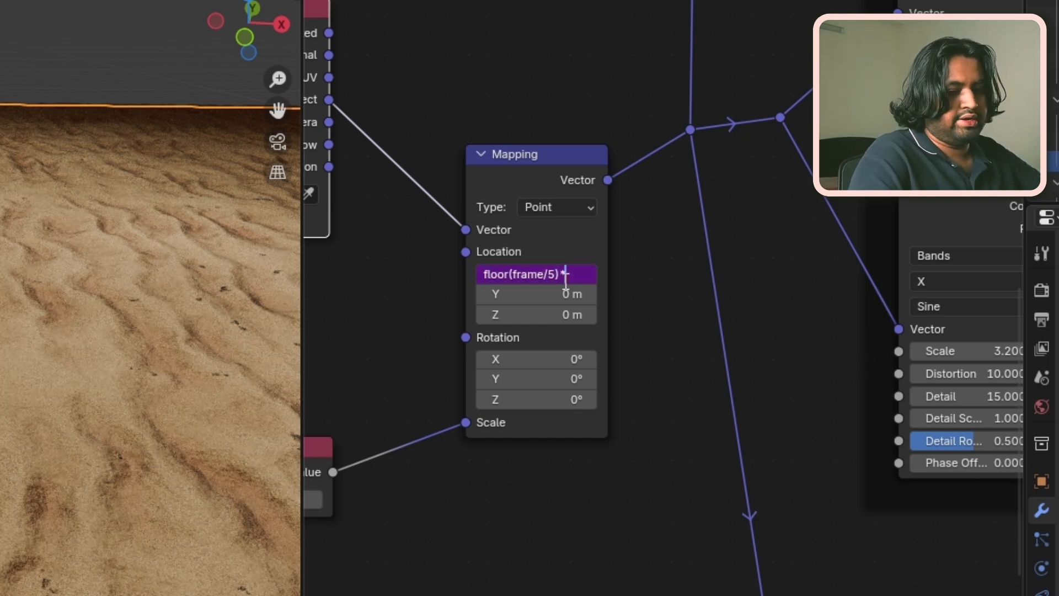
key("Return")
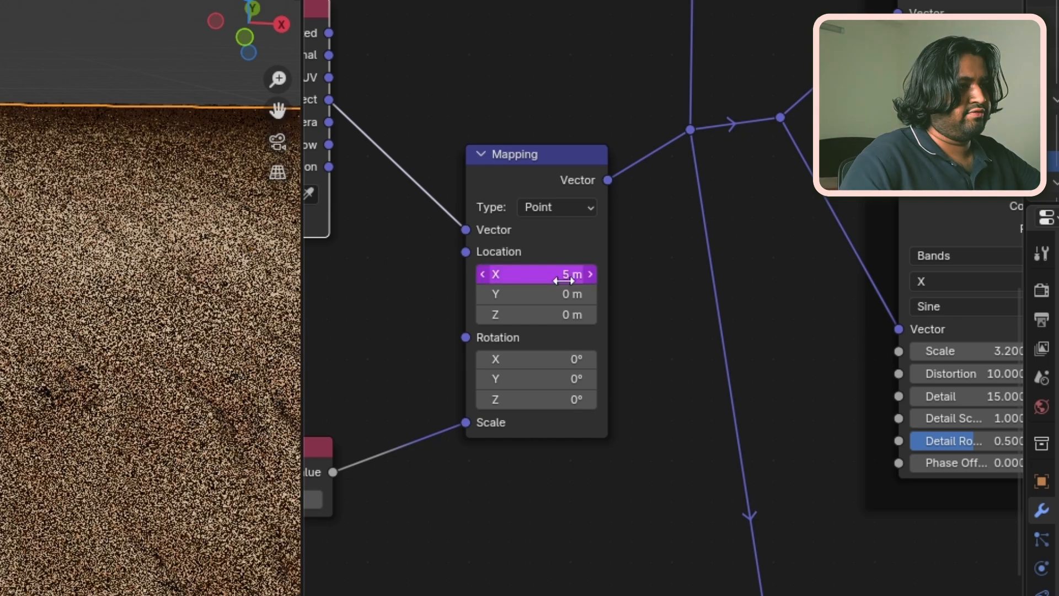
Raise the multiplier in the Mapping node's floor(frame/5) X location driver expression so X becomes 200 m at frame 20.
left_click(562, 276)
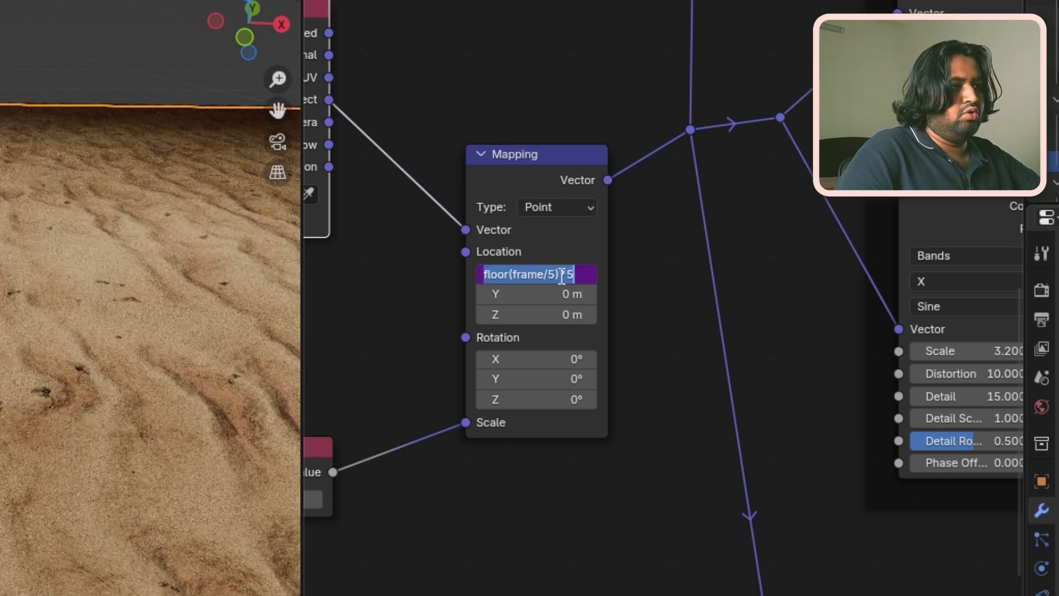
left_click(597, 274)
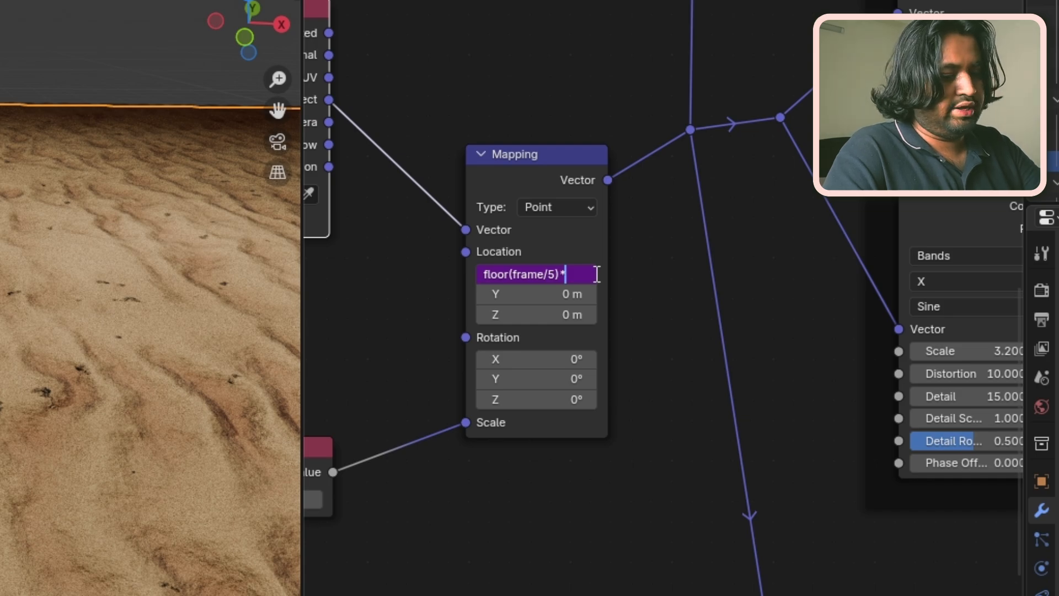
key("Return")
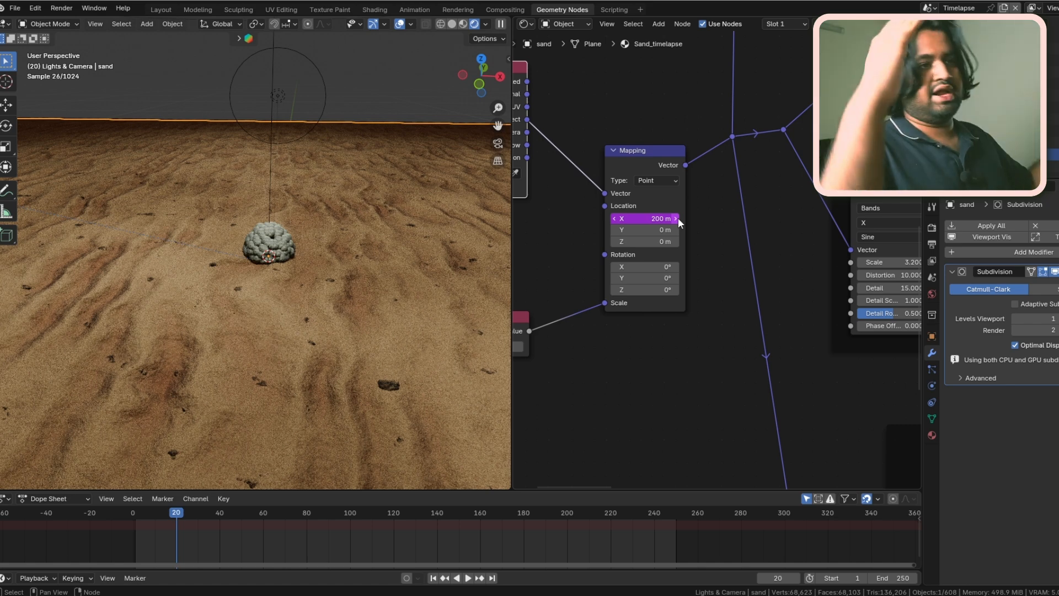
Examine the sand material's nodes from Mapping through Displacement and Material Output, and inspect the ground relief around the rock.
scroll(690, 210, "down", 4)
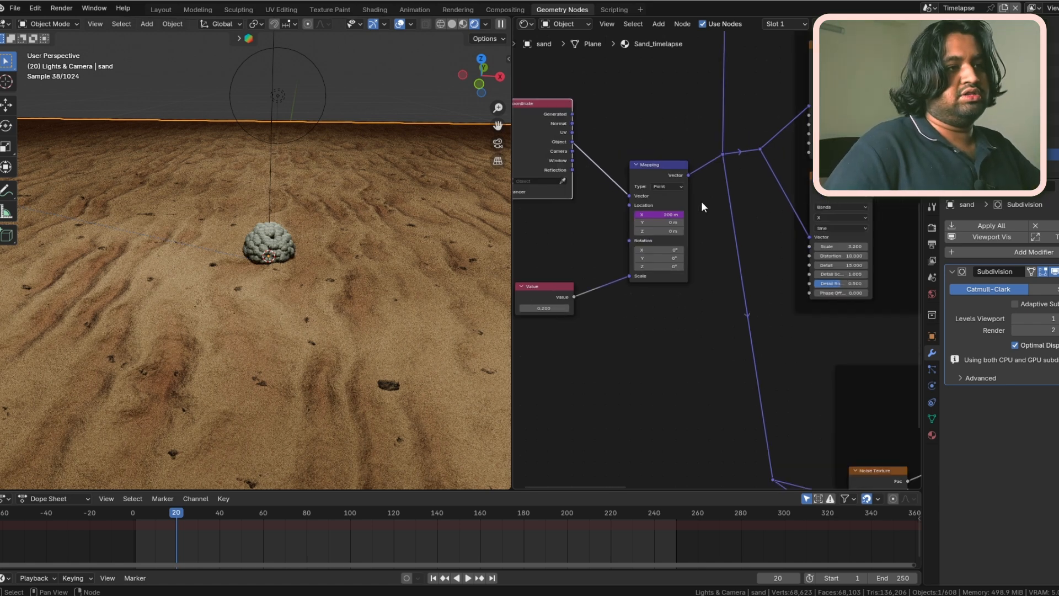
scroll(724, 319, "down", 3)
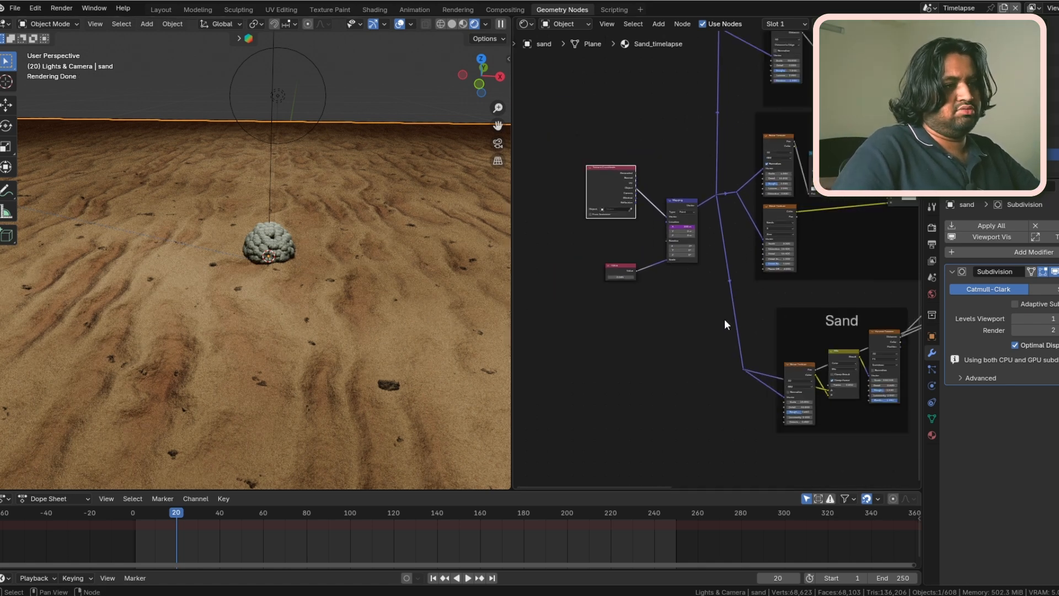
scroll(843, 376, "down", 2)
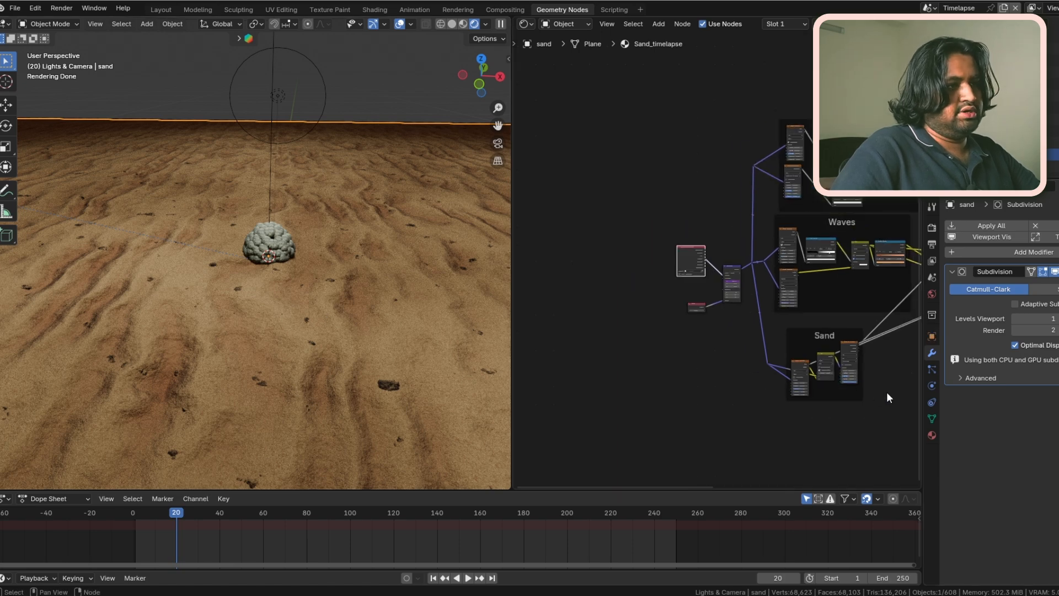
scroll(886, 392, "up", 8)
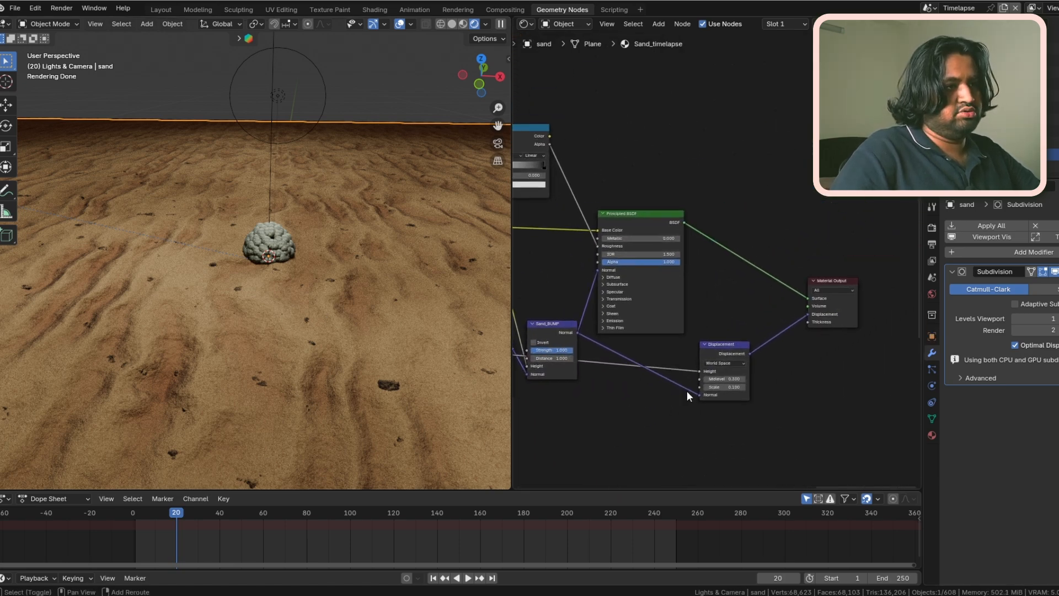
scroll(773, 349, "up", 2)
scroll(624, 339, "down", 1)
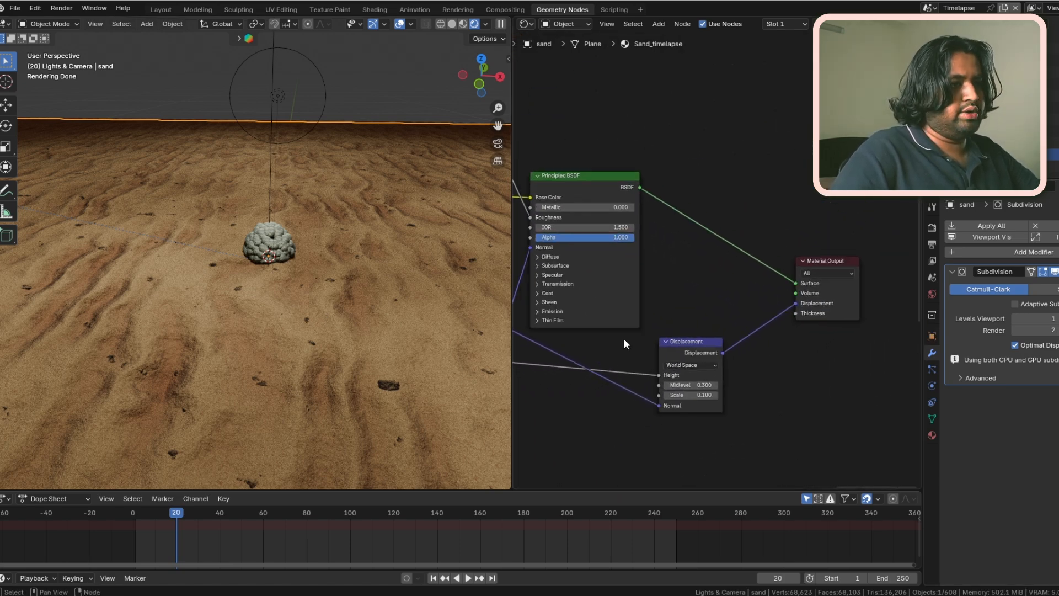
middle_click_drag(239, 425, 204, 297)
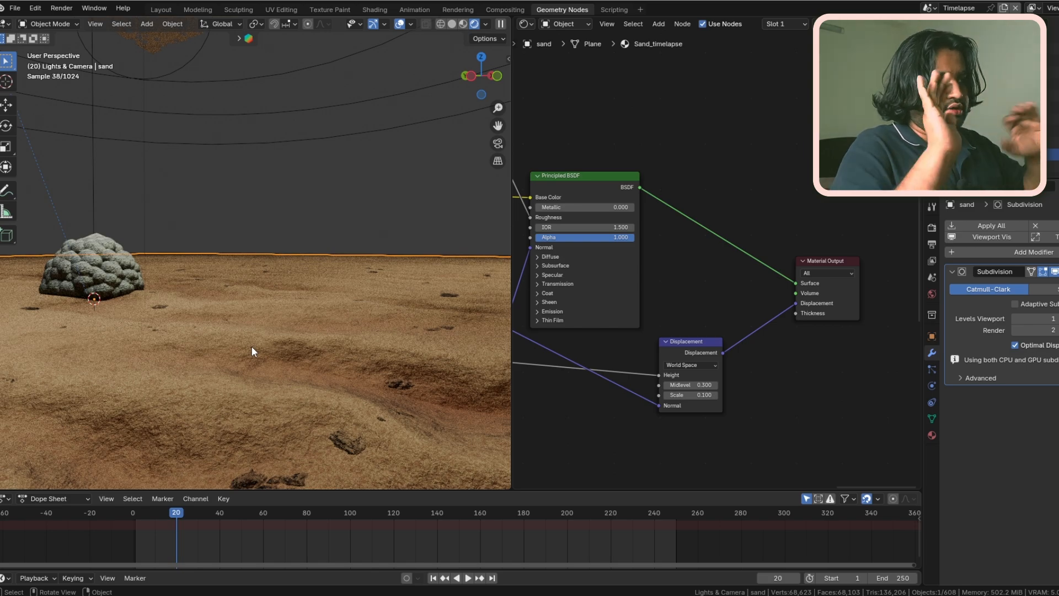
scroll(165, 303, "down", 2)
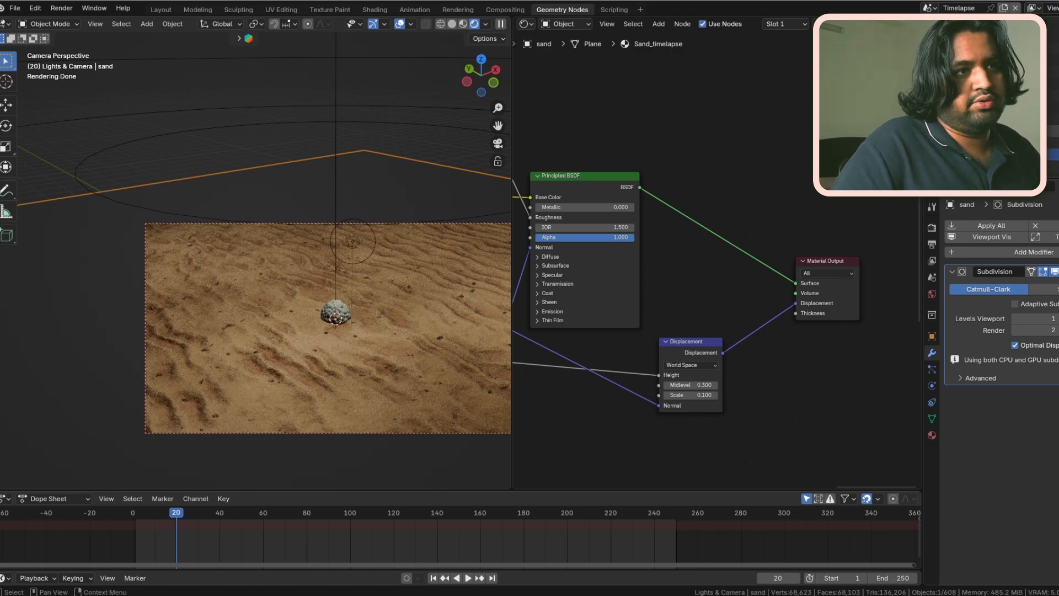
Select the Atmosphere cube, examine the Principled Volume and Volume Absorption nodes of its Ocean material, and check the underwater look through the camera.
scroll(294, 280, "down", 8)
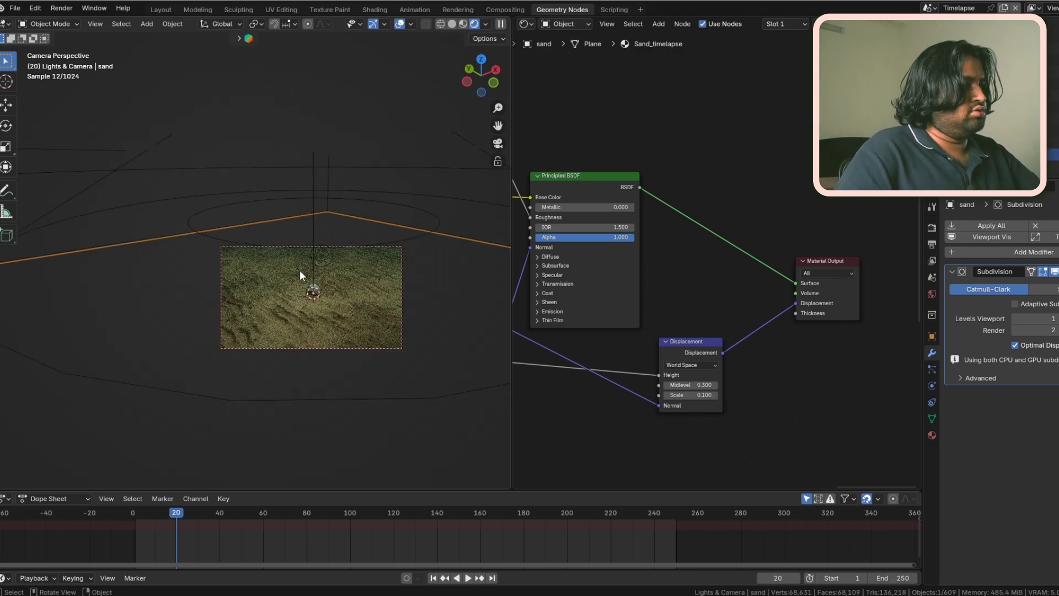
middle_click_drag(220, 256, 227, 247)
scroll(227, 247, "down", 6)
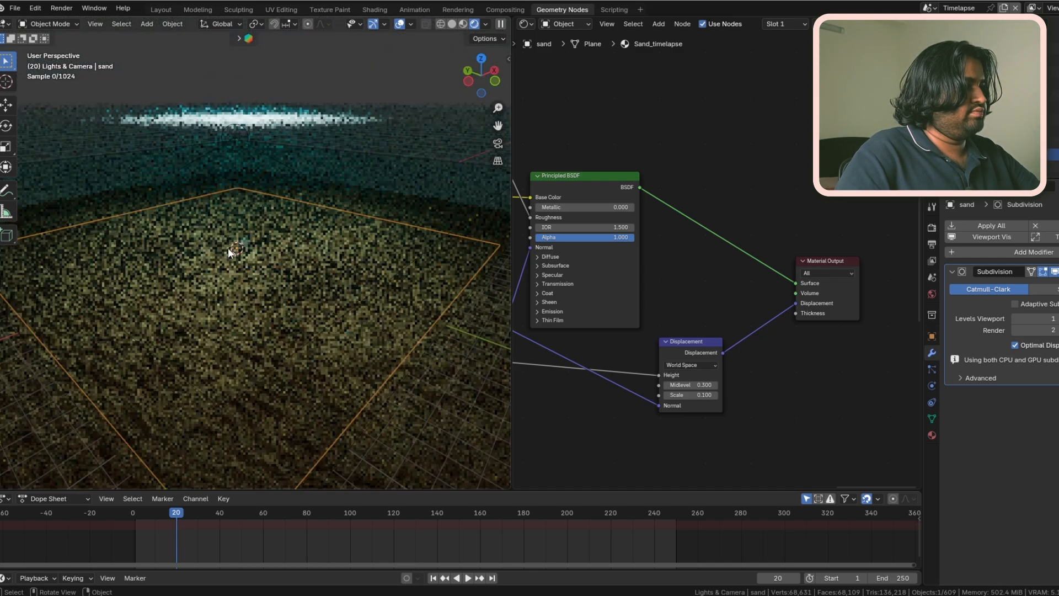
left_click(356, 306)
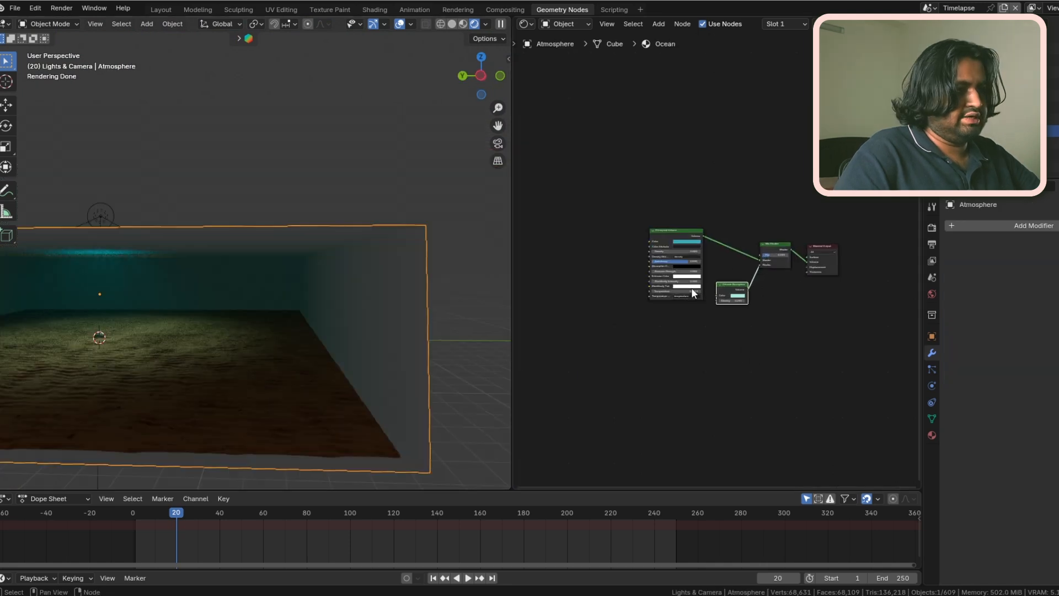
scroll(676, 286, "up", 2)
scroll(676, 286, "up", 3)
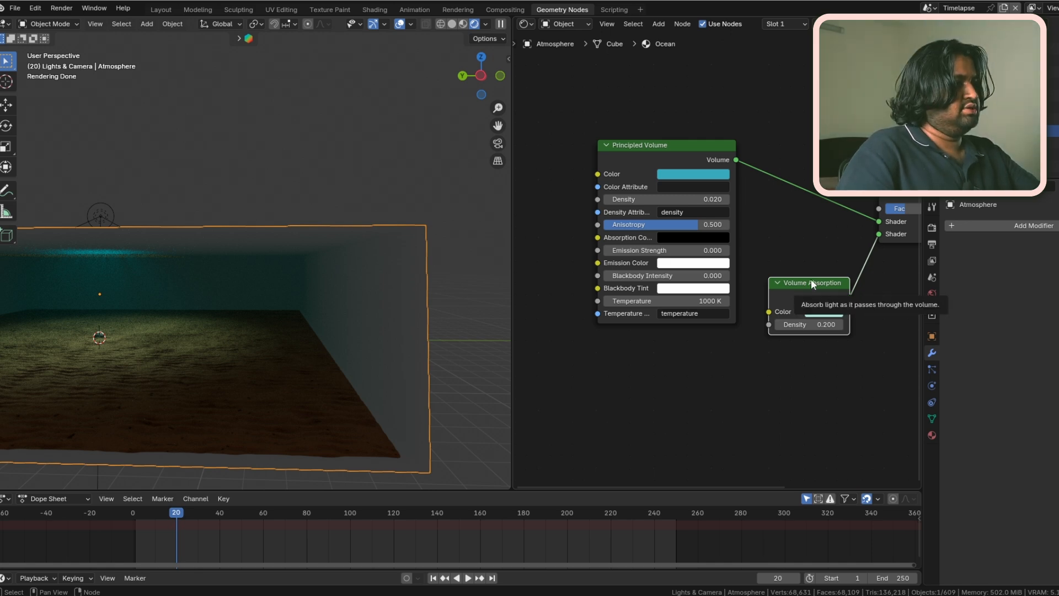
key("KP_0")
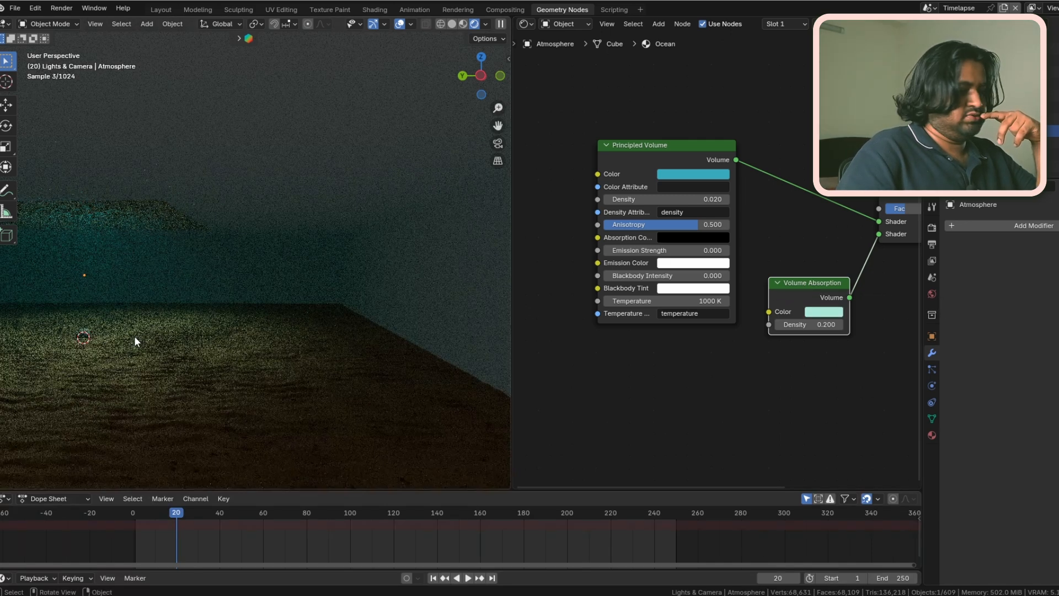
scroll(320, 252, "up", 8)
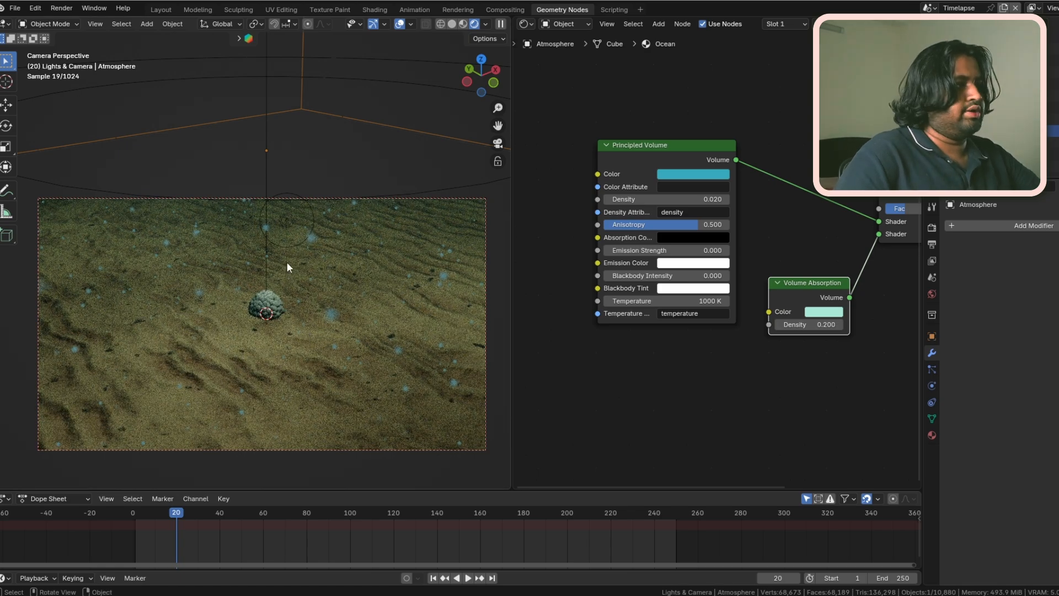
Select the Particles object, examine its Dust particles setup and Transparent material with cyan emission, and return to the camera view.
scroll(250, 216, "down", 3)
scroll(251, 216, "down", 2)
middle_click_drag(251, 216, 300, 215)
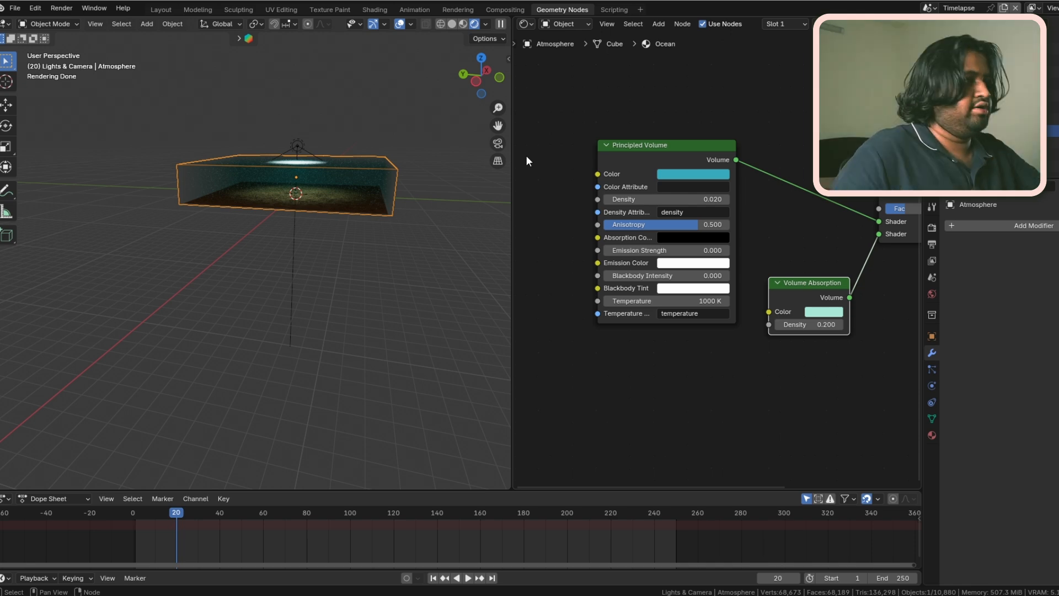
scroll(290, 216, "up", 4)
left_click(425, 135)
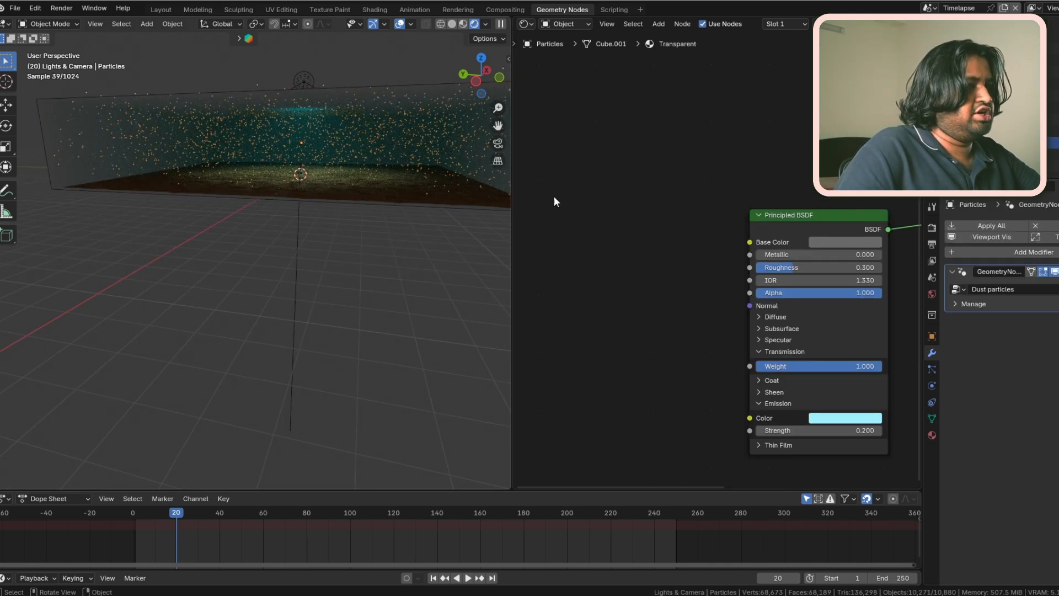
scroll(800, 304, "down", 3)
middle_click_drag(858, 329, 756, 335)
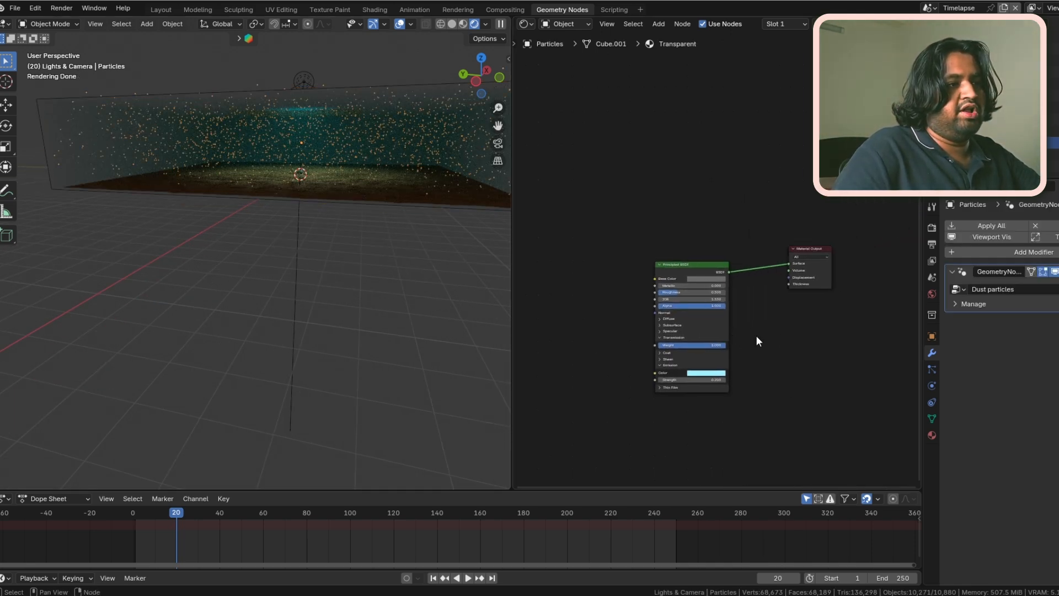
scroll(736, 310, "up", 4)
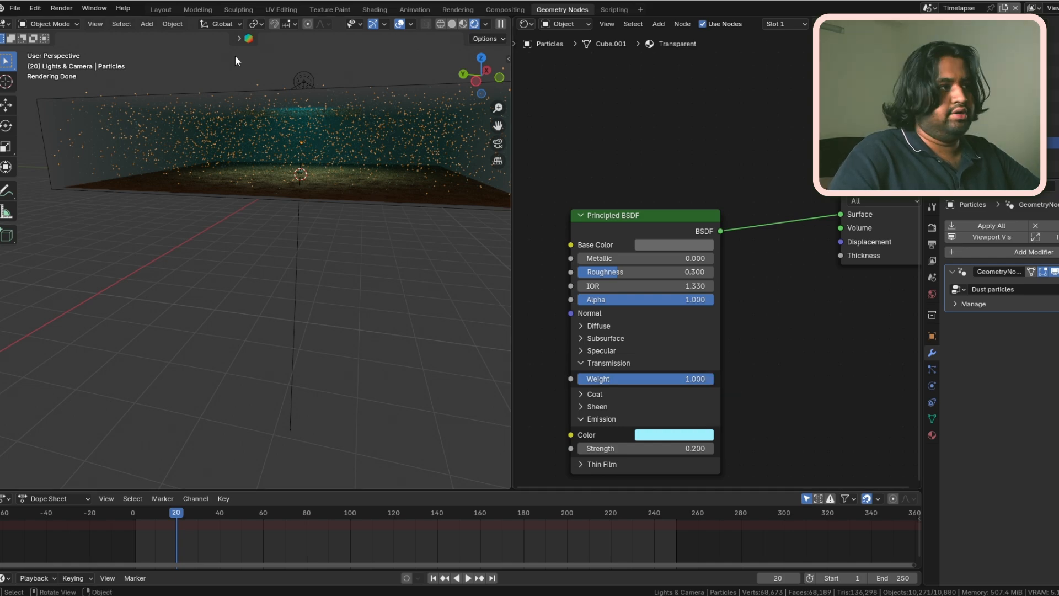
scroll(348, 138, "up", 5)
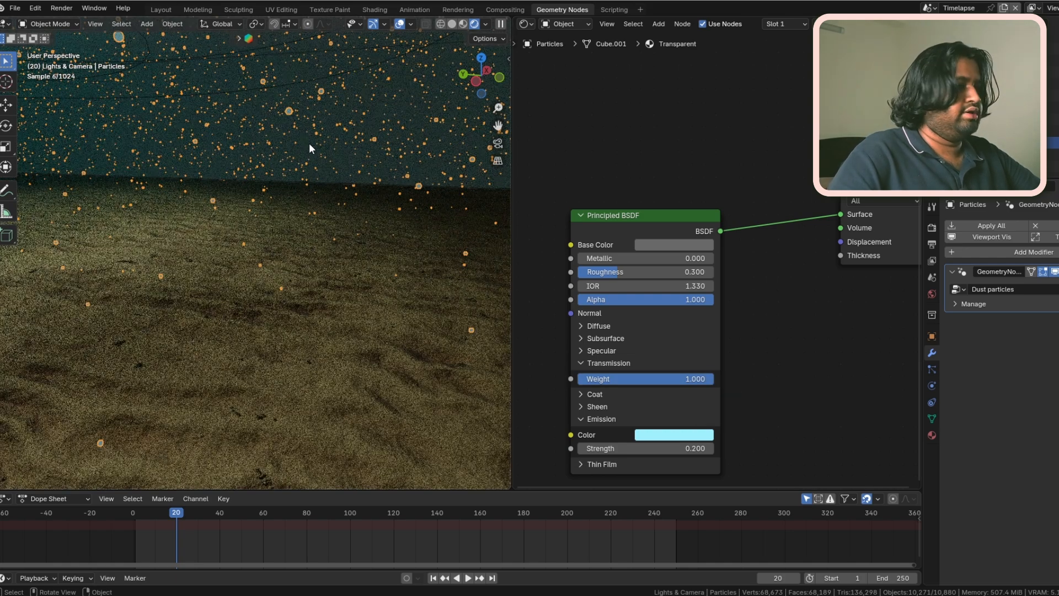
scroll(309, 143, "down", 3)
key("KP_0")
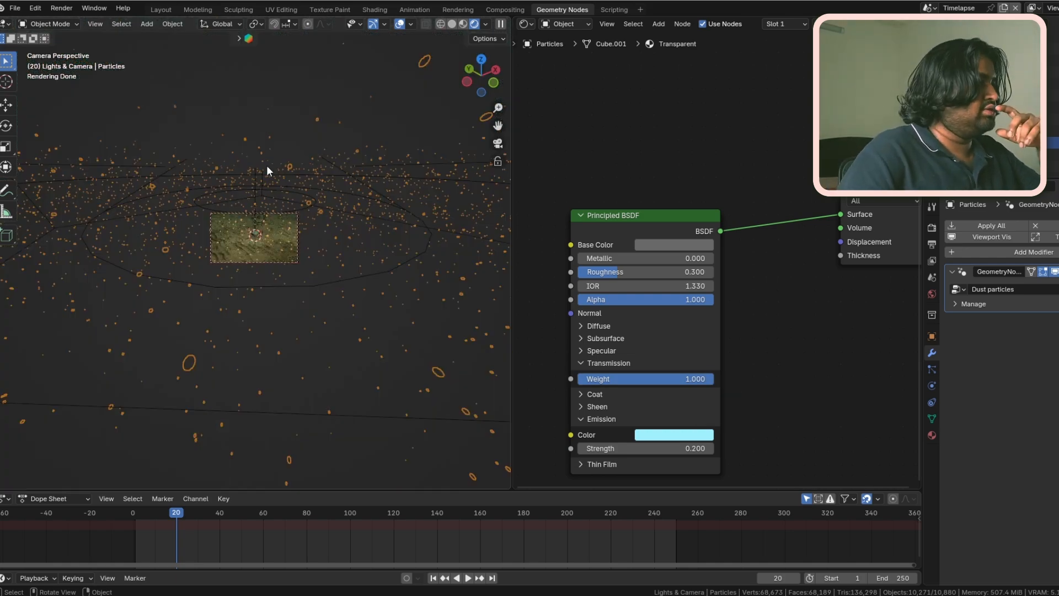
Select the Spot light and examine its Emission node and its lighting of the rock through the camera.
left_click(993, 108)
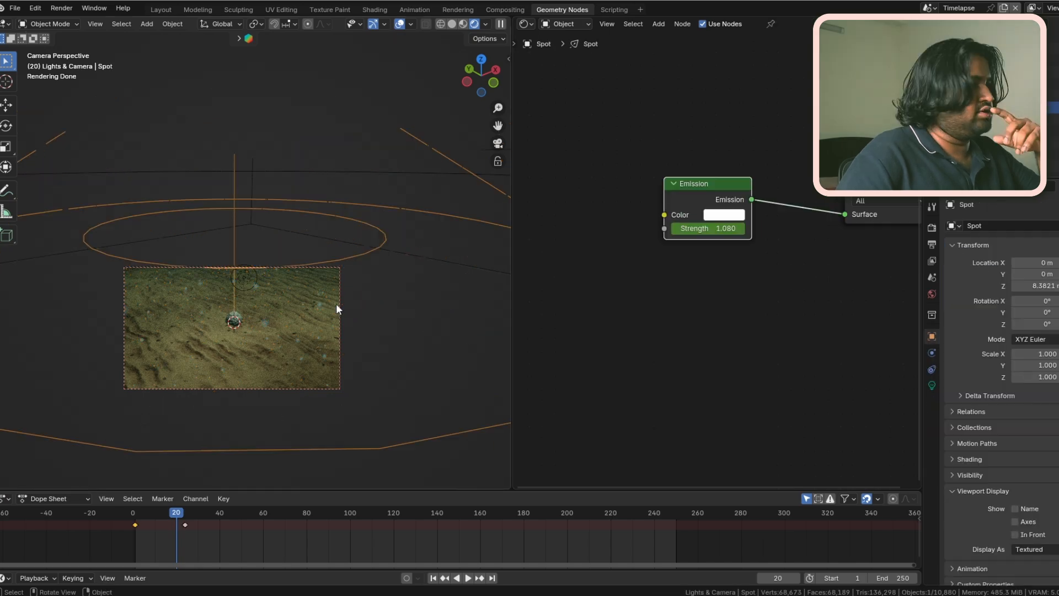
scroll(215, 326, "up", 6)
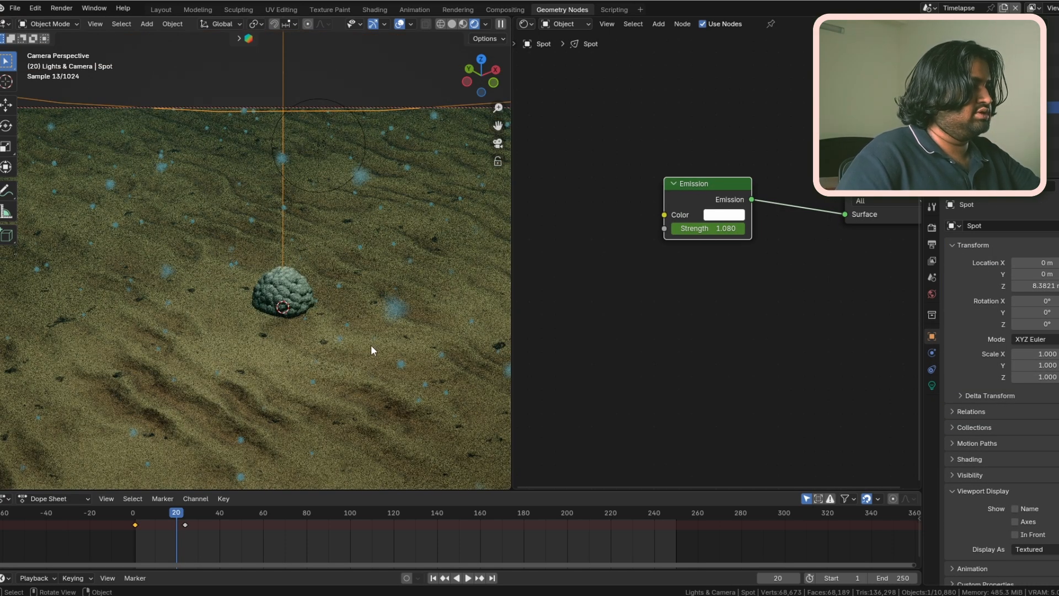
scroll(371, 345, "down", 1)
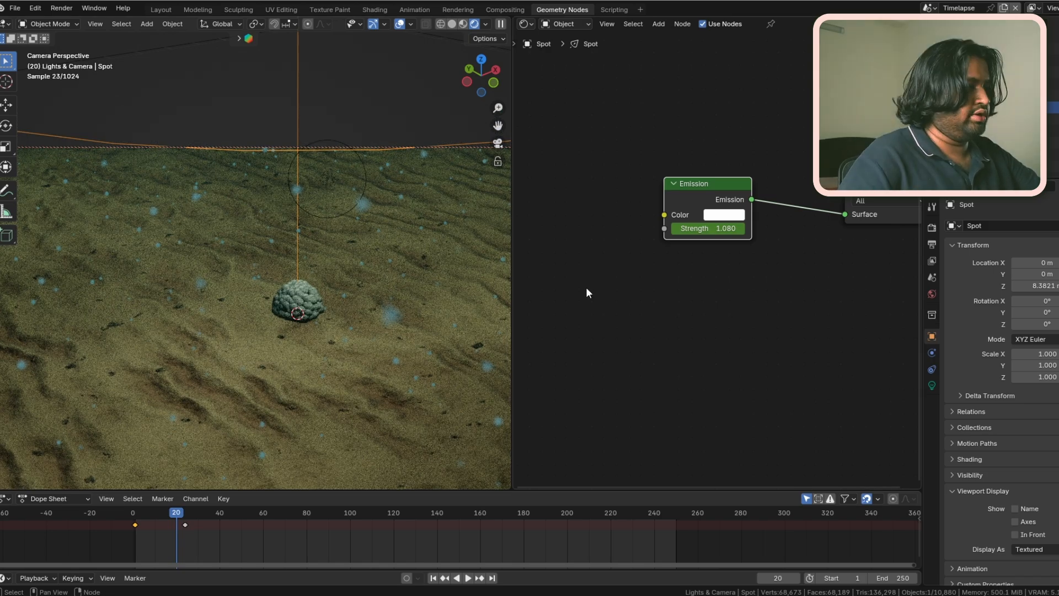
scroll(521, 280, "down", 1)
Select the plane under the spot light and examine its Shadow_contrast material's Mapping, Noise, Mix, Voronoi and Color Ramp nodes.
middle_click_drag(419, 243, 301, 249)
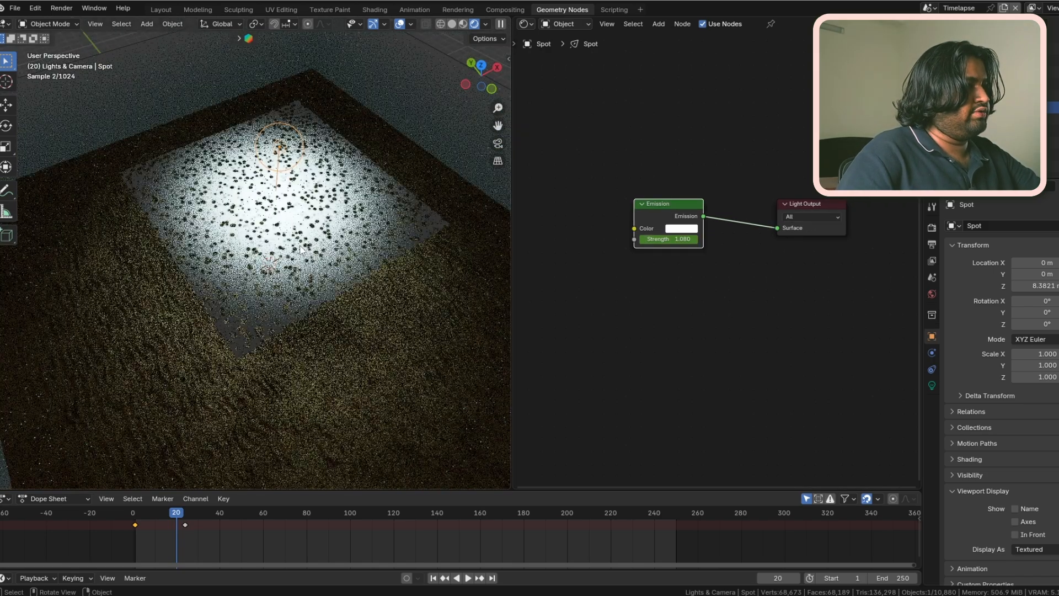
left_click(301, 249)
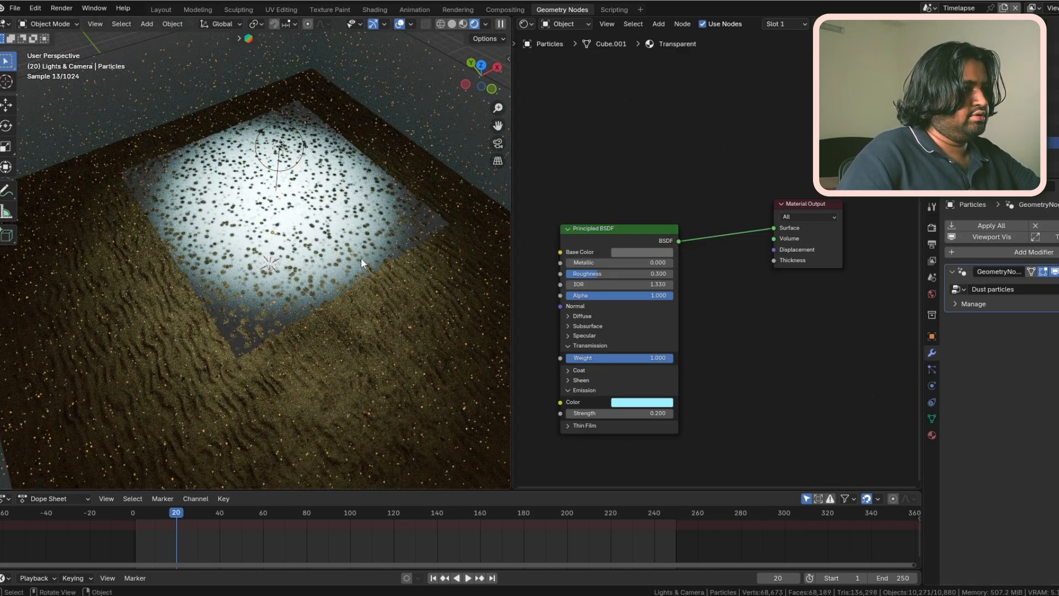
left_click(360, 257)
scroll(636, 386, "down", 3)
scroll(706, 366, "up", 1)
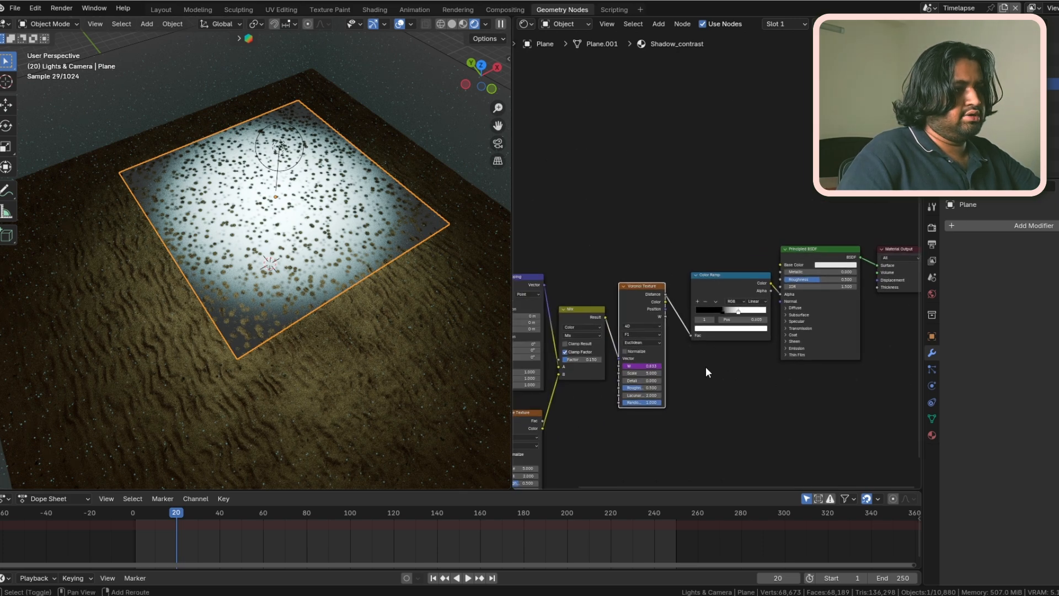
middle_click_drag(544, 412, 625, 403)
scroll(558, 403, "up", 4)
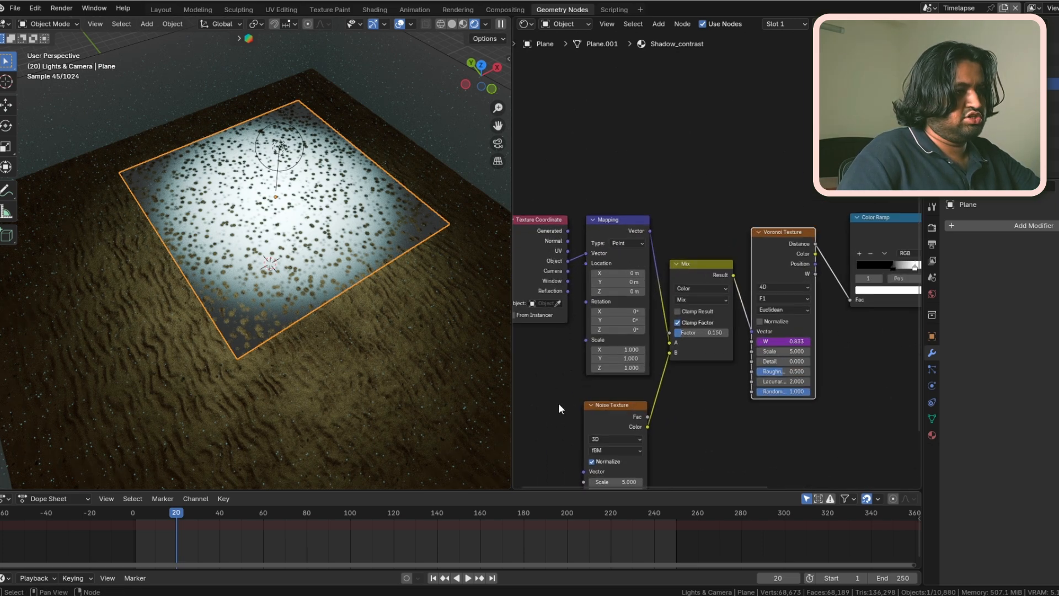
middle_click_drag(558, 403, 562, 374)
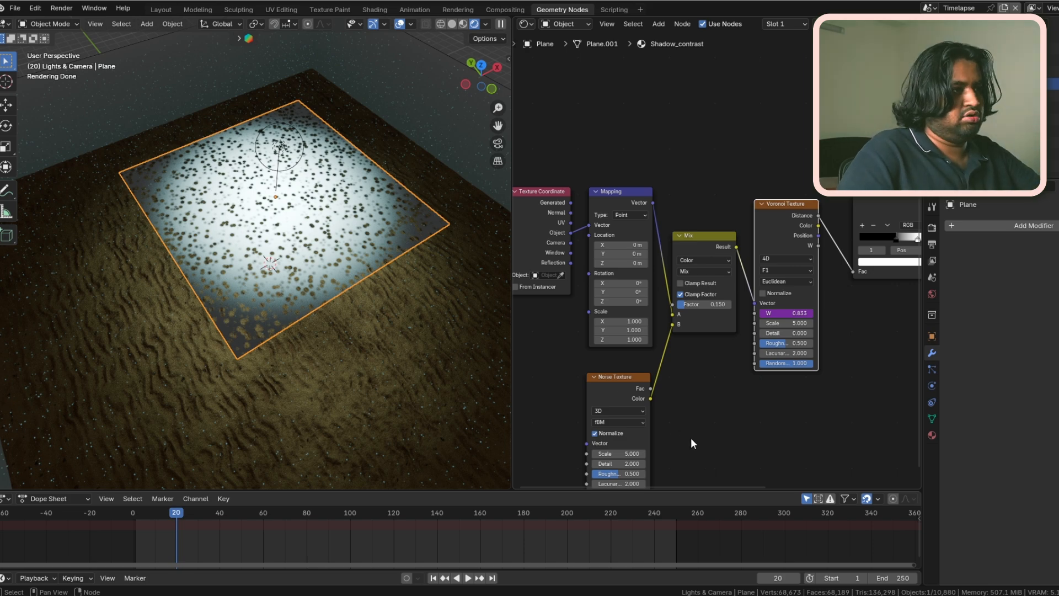
middle_click_drag(691, 438, 671, 418)
middle_click_drag(792, 390, 721, 390)
scroll(263, 295, "up", 2)
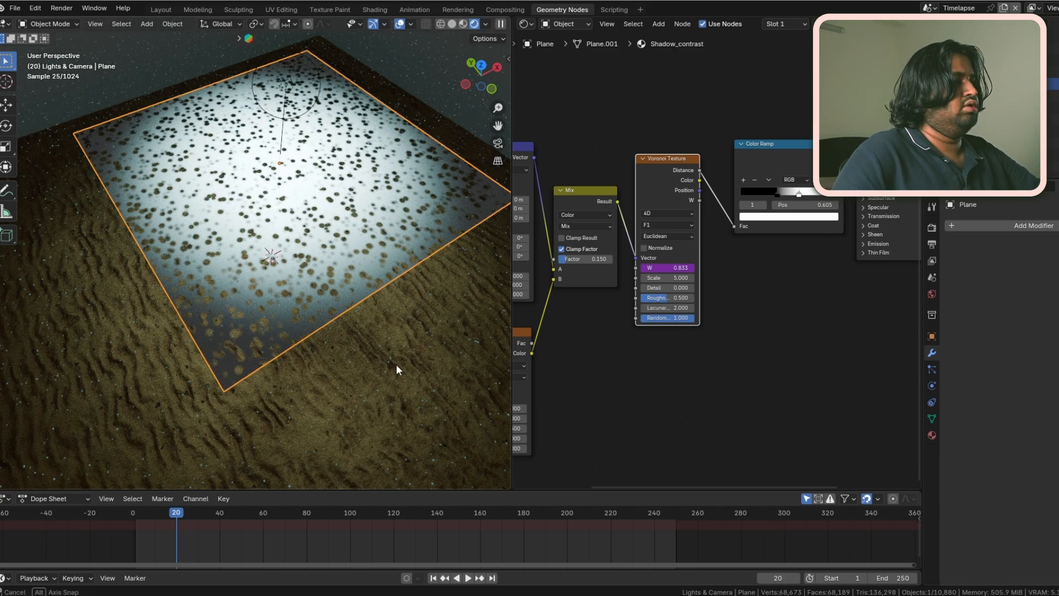
Check the shadow plane's driven Voronoi pattern at frame 110, return to frame 1 and look through the camera.
mouse_move(396, 365)
middle_mouse_down()
mouse_move(740, 346)
mouse_move(403, 347)
middle_mouse_up()
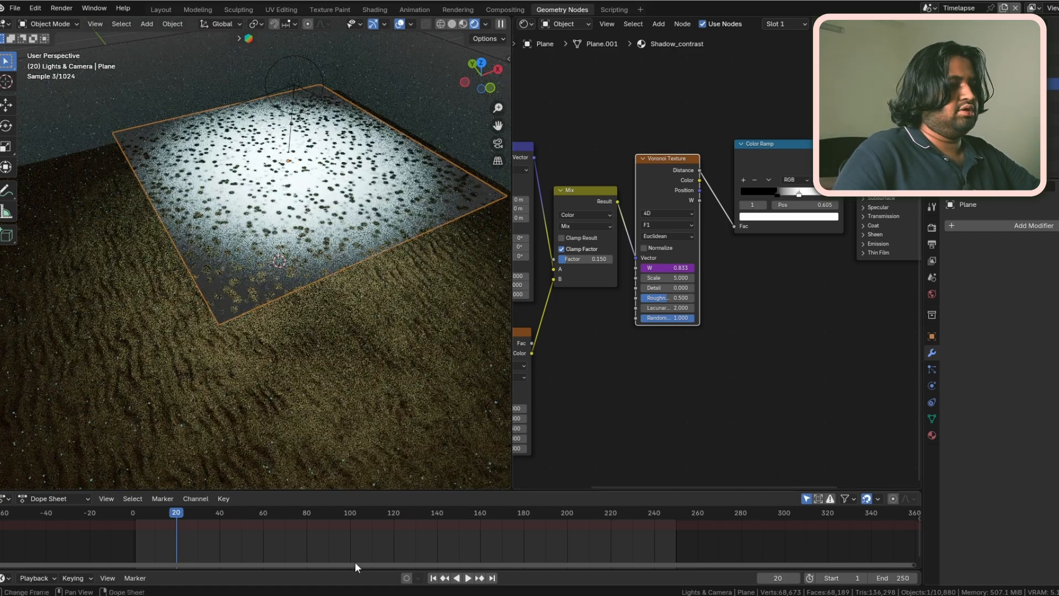
left_click(371, 513)
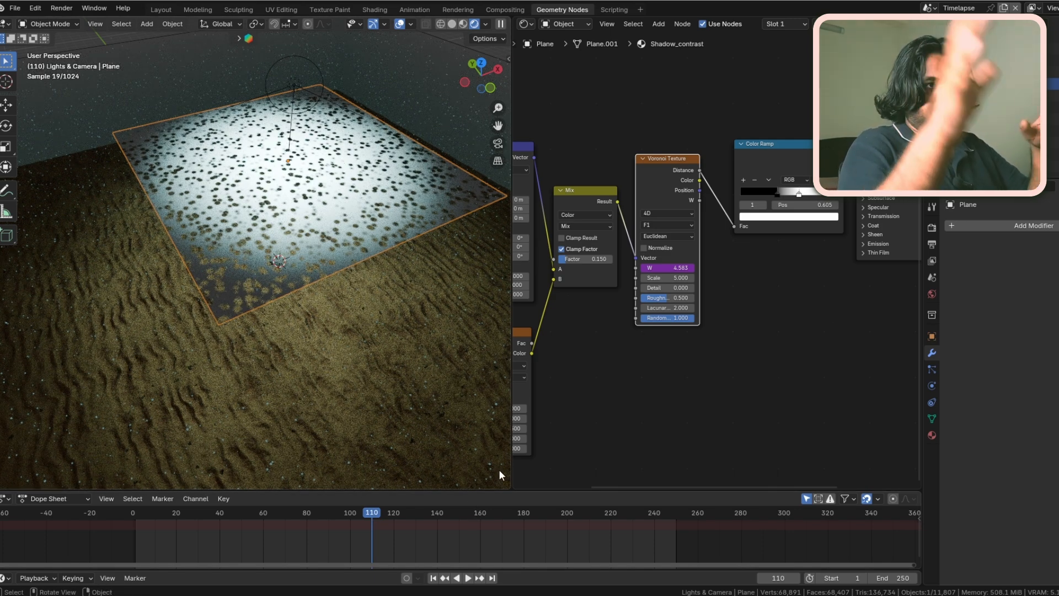
left_click(433, 579)
middle_click_drag(274, 468, 246, 329)
key("KP_0")
scroll(378, 330, "down", 5)
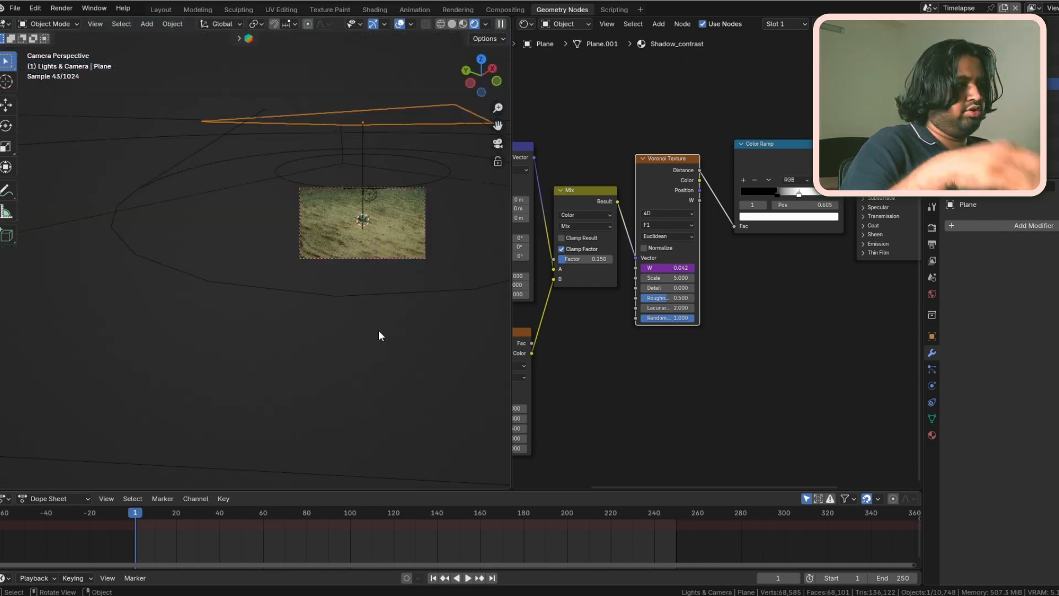